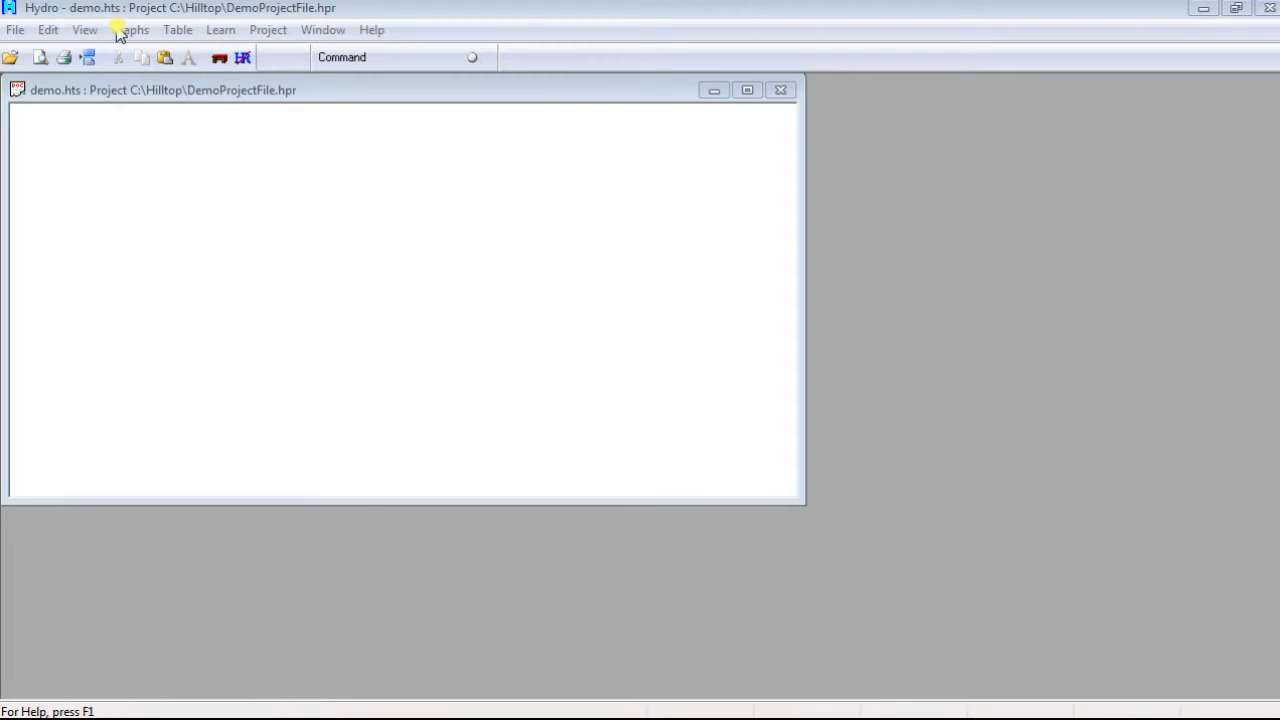
# Step: Open the Distribution over Time process for tabulated output
pyautogui.moveTo(171, 36)
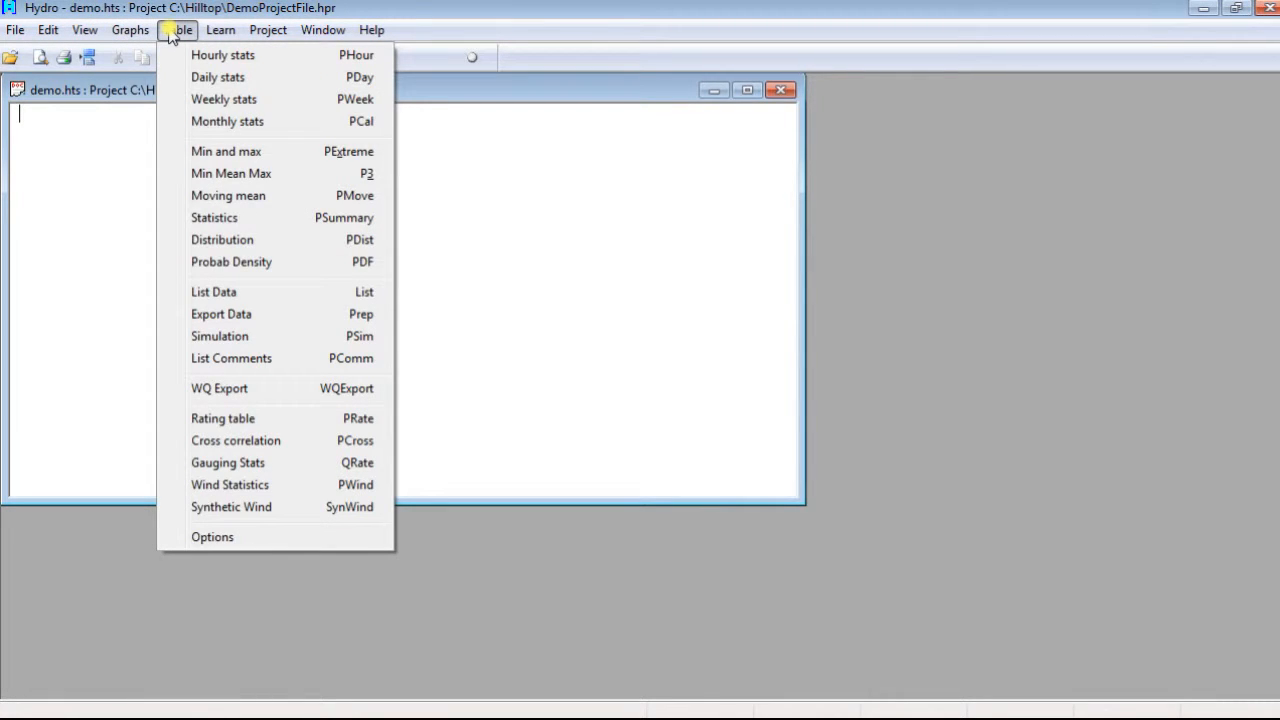
pyautogui.click(204, 240)
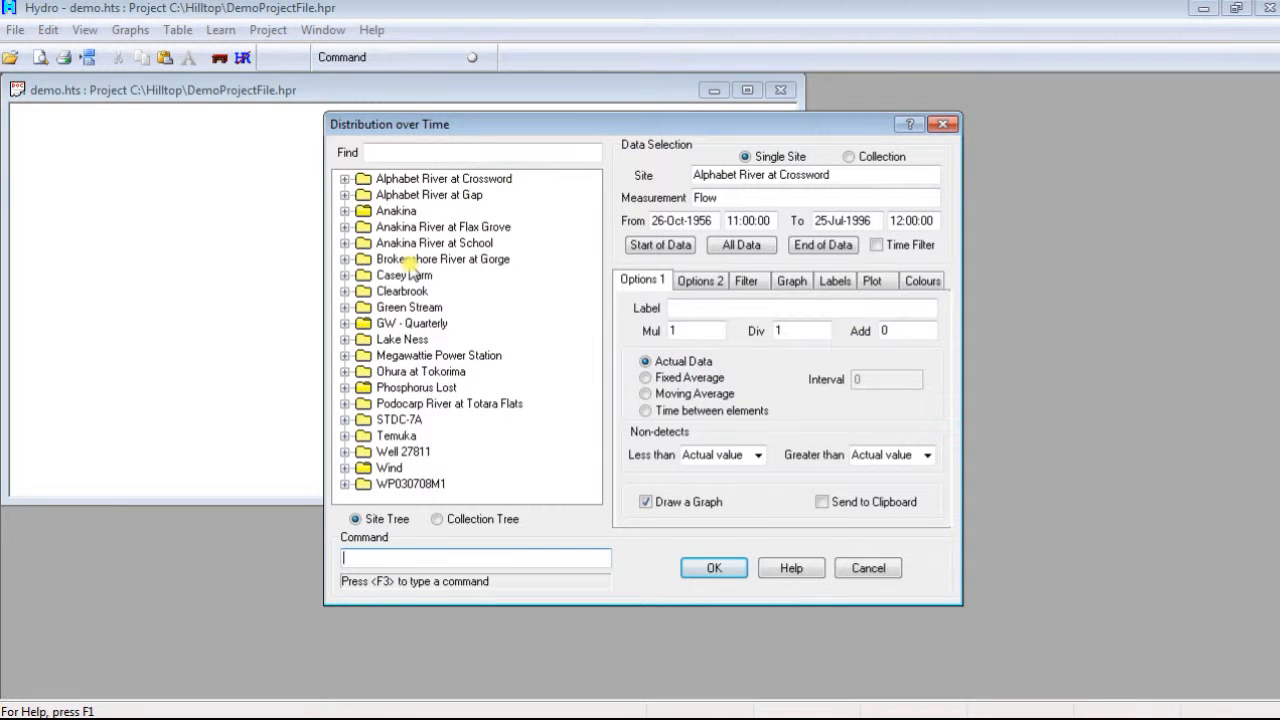
# Step: Try the collection tree and the collection data selection, and return to single-site selection with the site tree
pyautogui.click(440, 519)
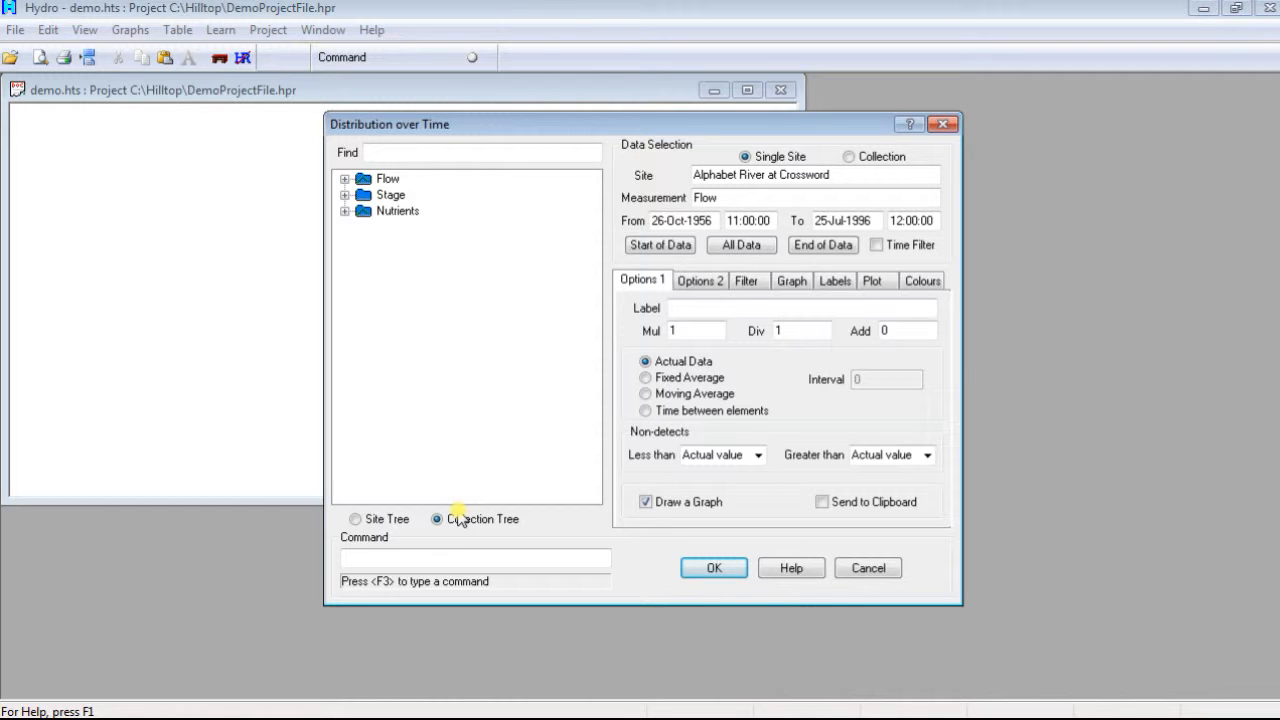
pyautogui.click(850, 158)
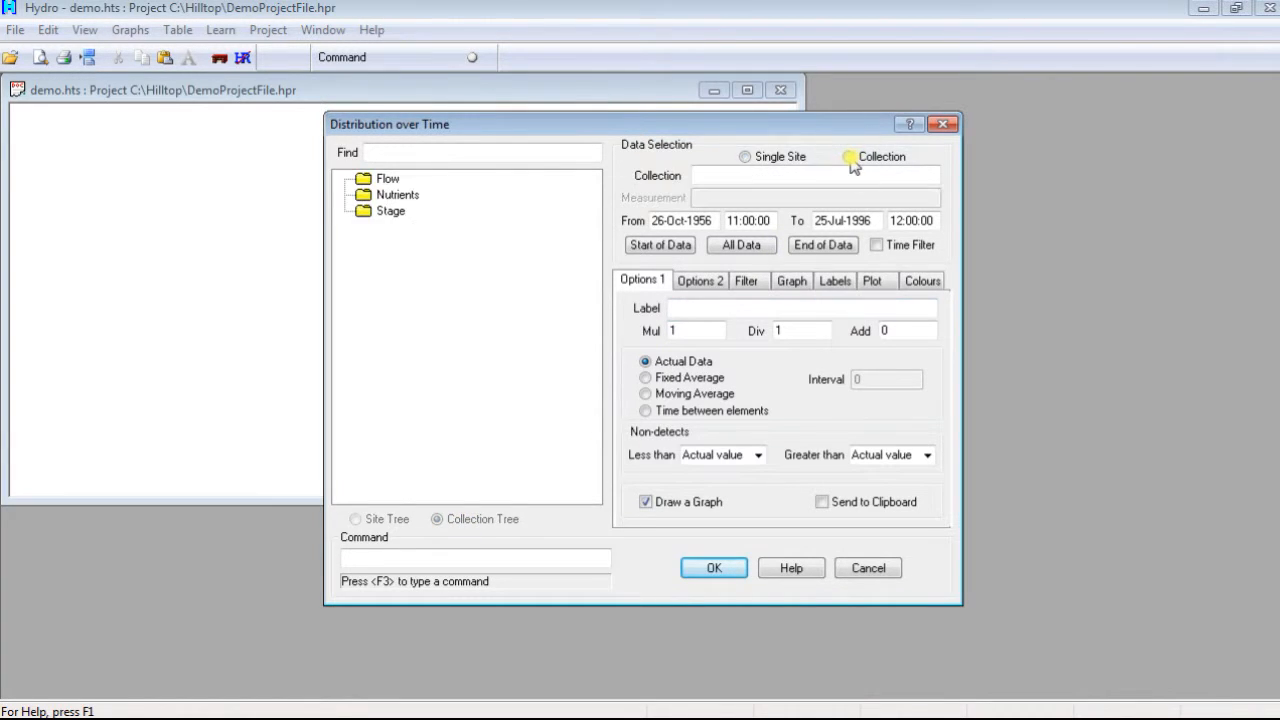
pyautogui.click(744, 157)
pyautogui.click(356, 519)
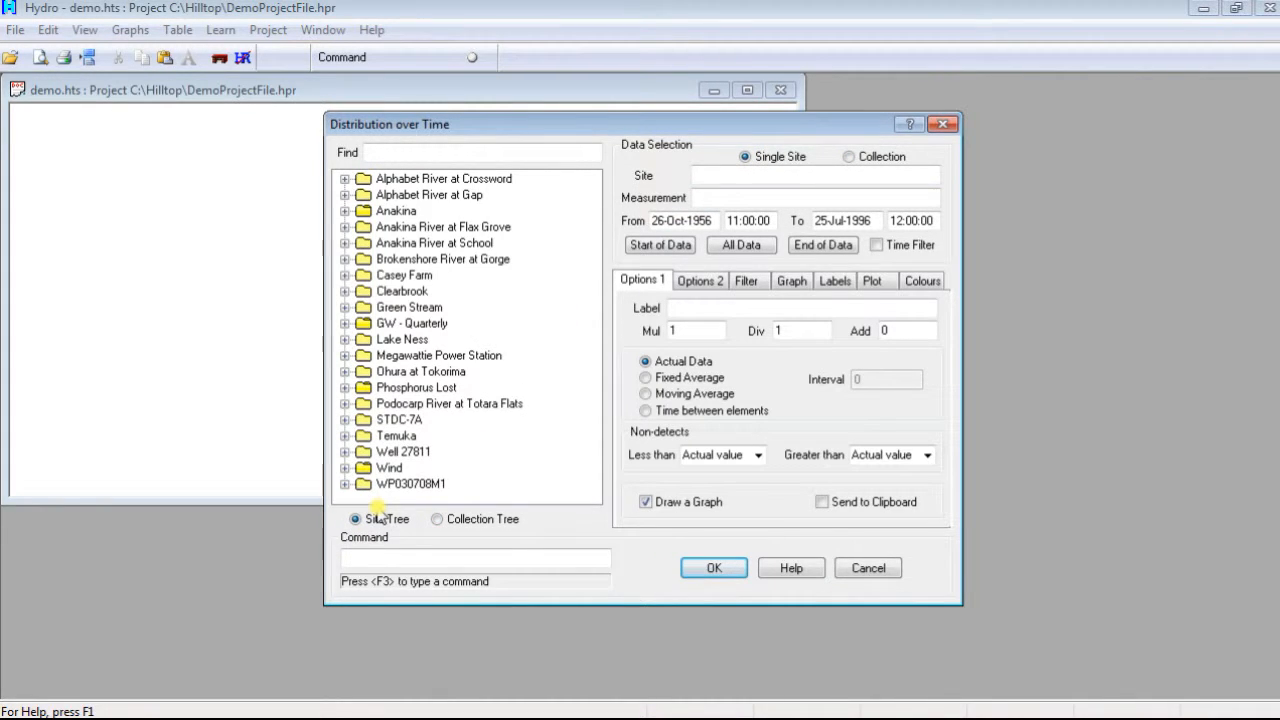
# Step: Select the Flow measurement of Anakina River at Duntroon in the Anakina group and use its full data period
pyautogui.click(344, 211)
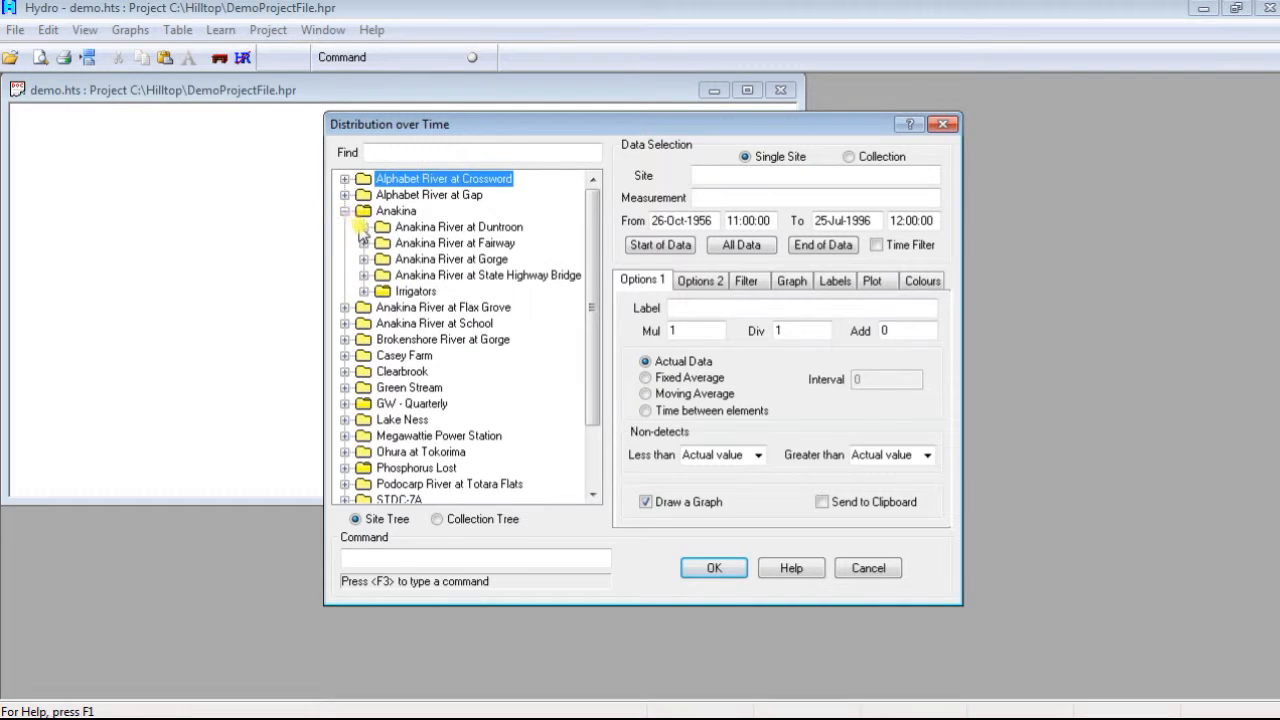
pyautogui.click(363, 229)
pyautogui.click(425, 308)
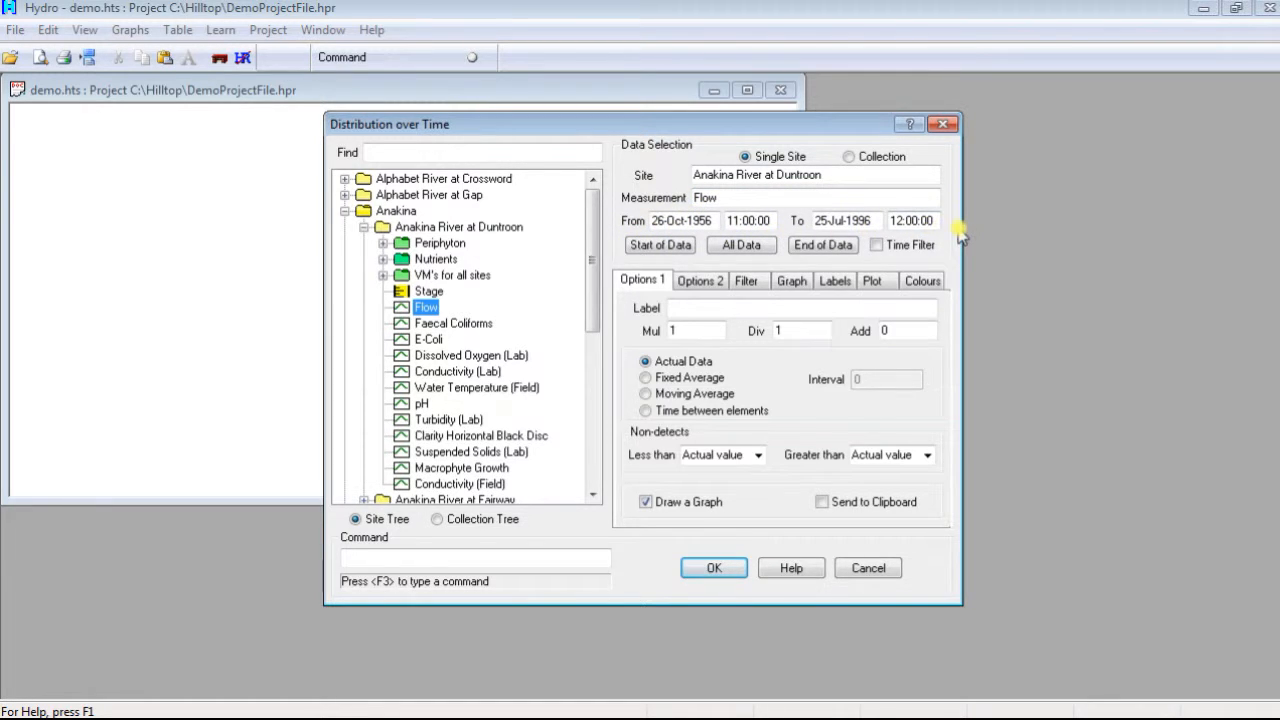
pyautogui.click(750, 246)
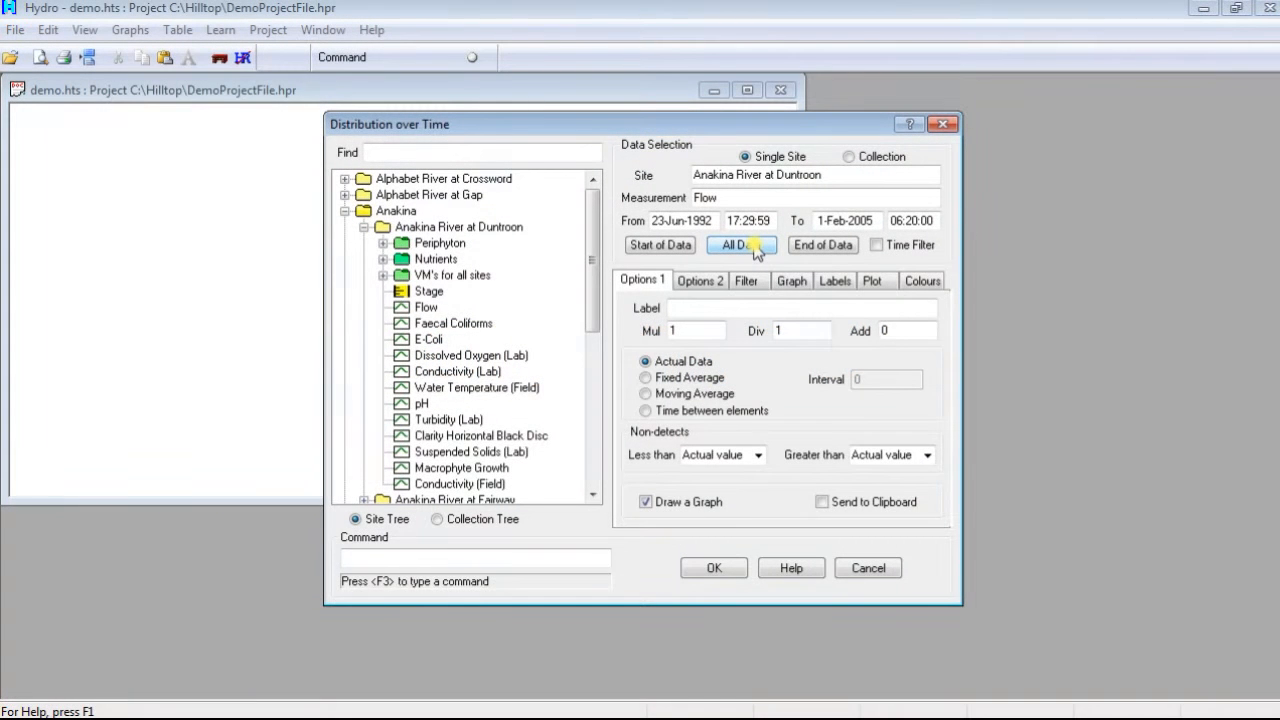
# Step: Turn the Send to Clipboard option on and off again with the clip command
pyautogui.press('F3')
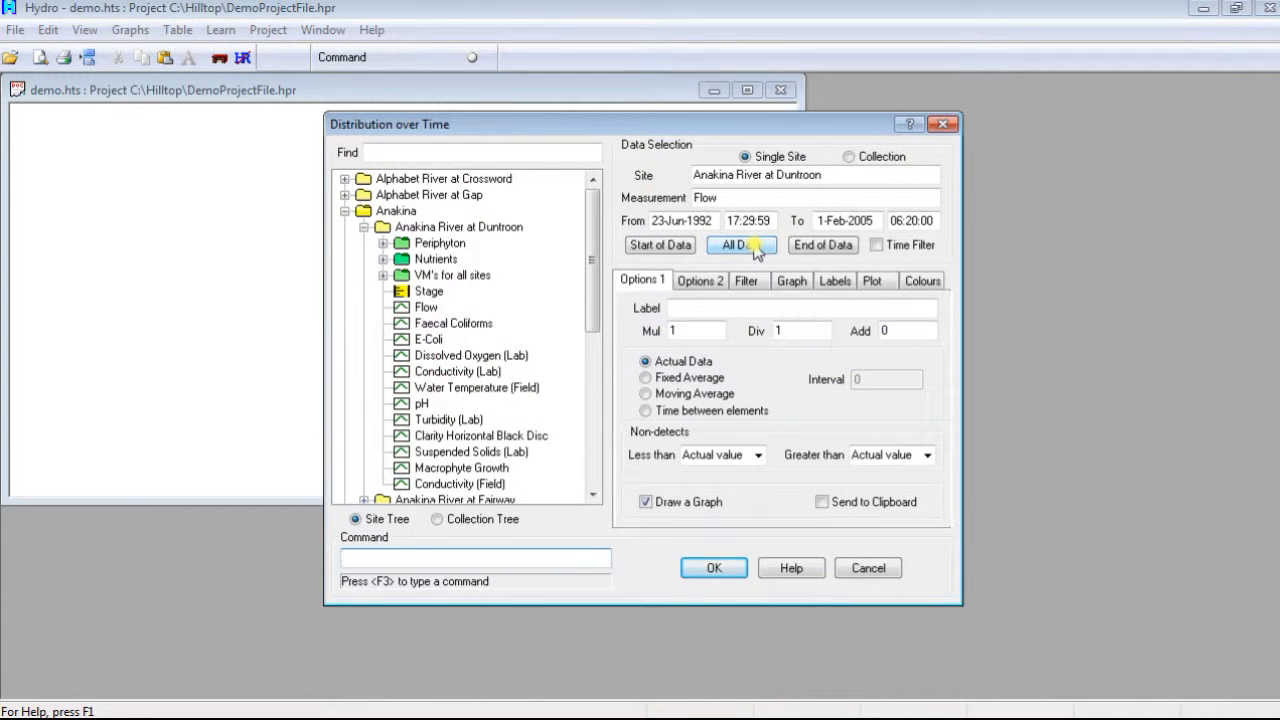
pyautogui.write('clip')
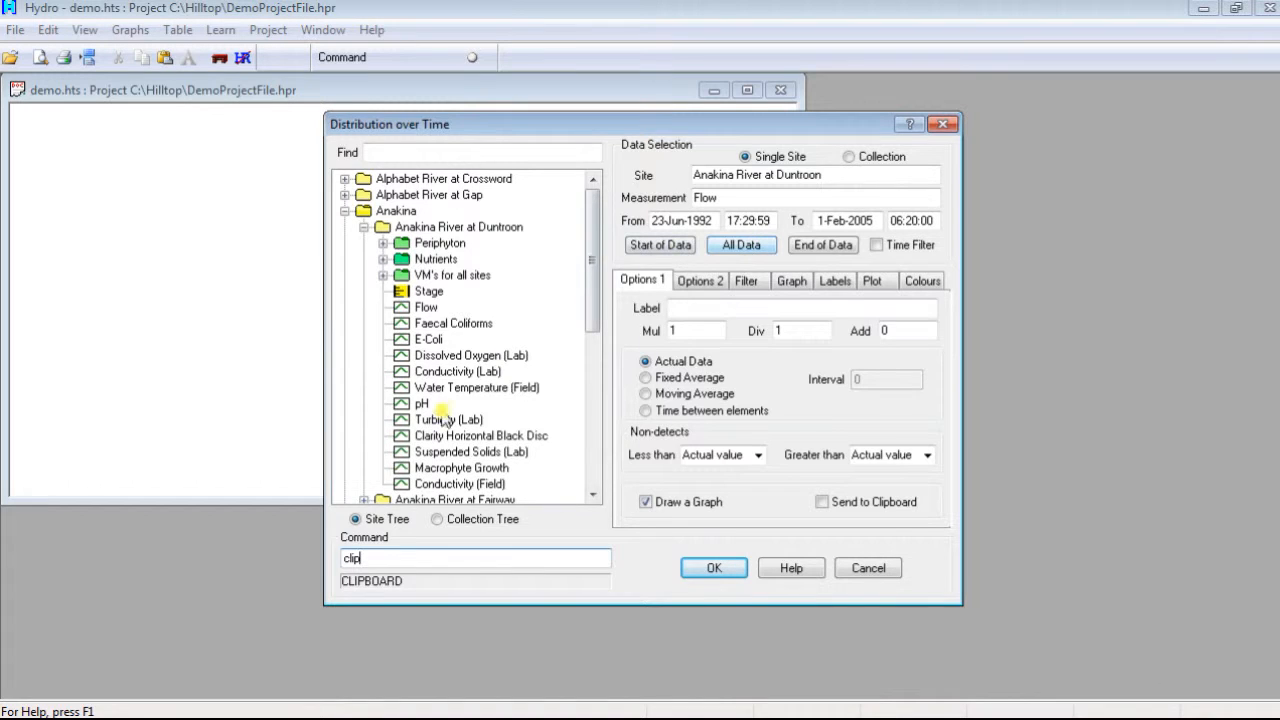
pyautogui.click(404, 585)
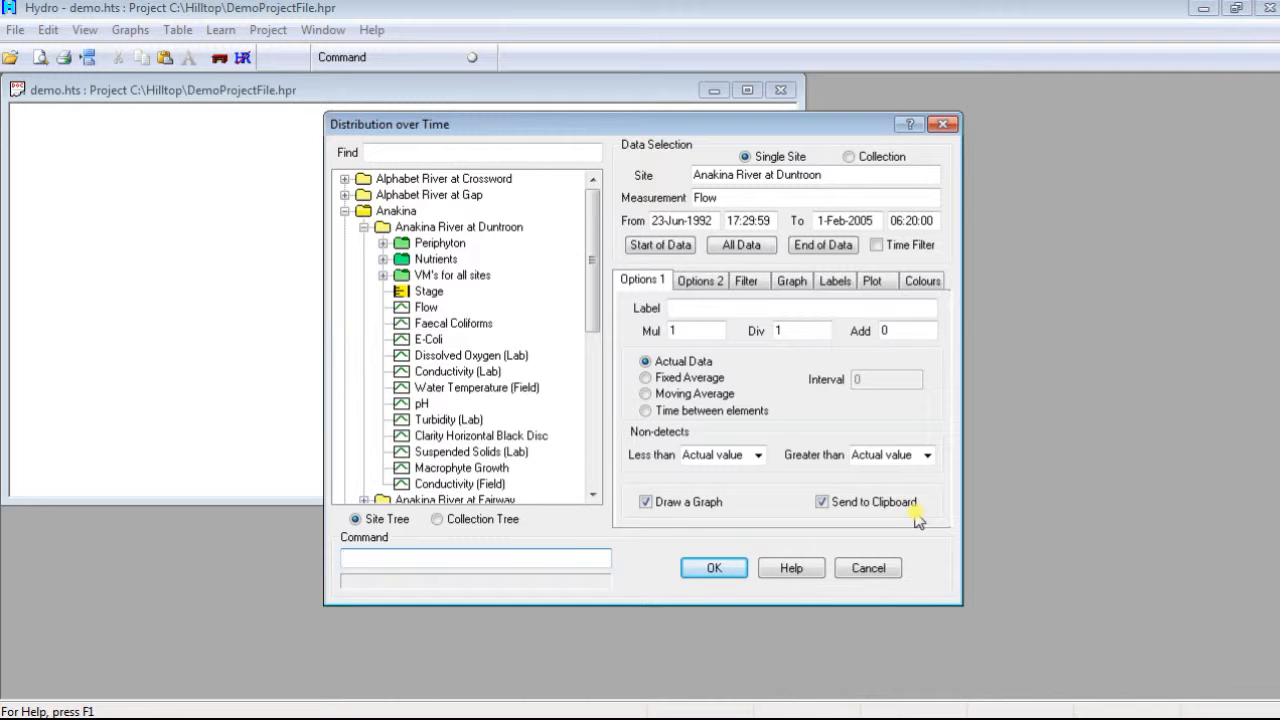
pyautogui.write('lip')
pyautogui.press('Return')
# Step: Try the min command without a value, and enter go as the command text
pyautogui.write('min')
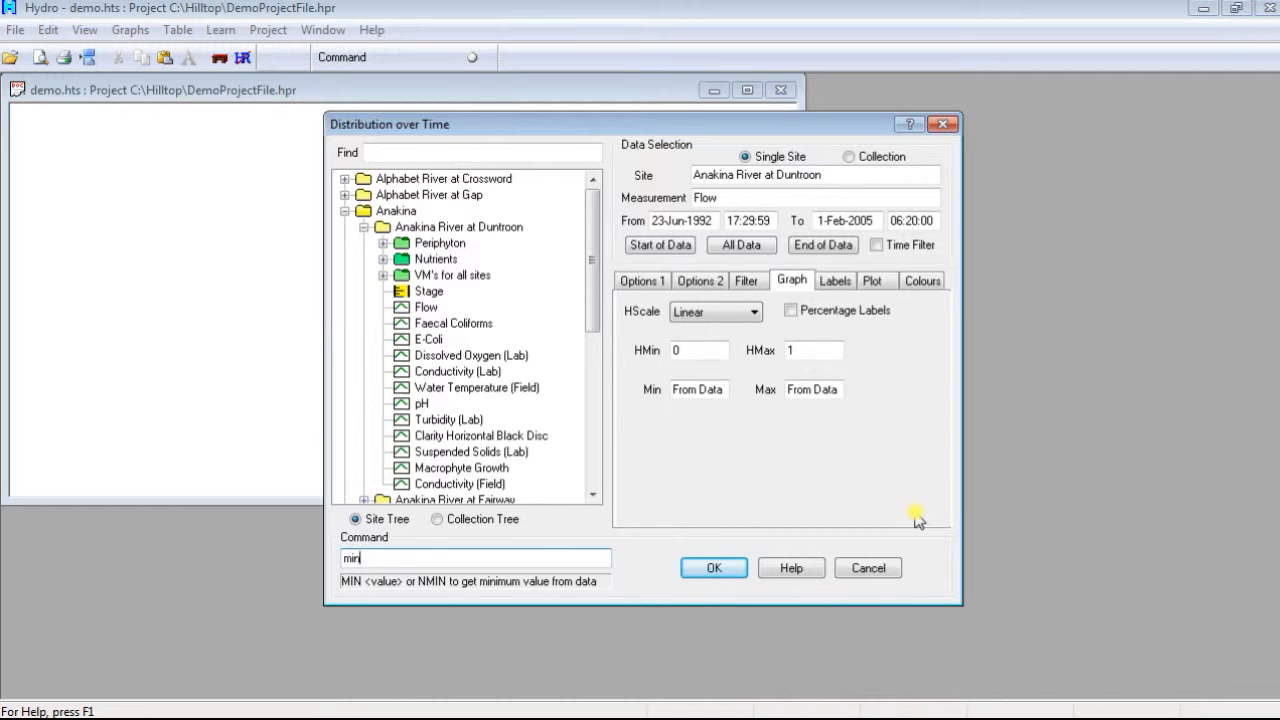
pyautogui.press('Return')
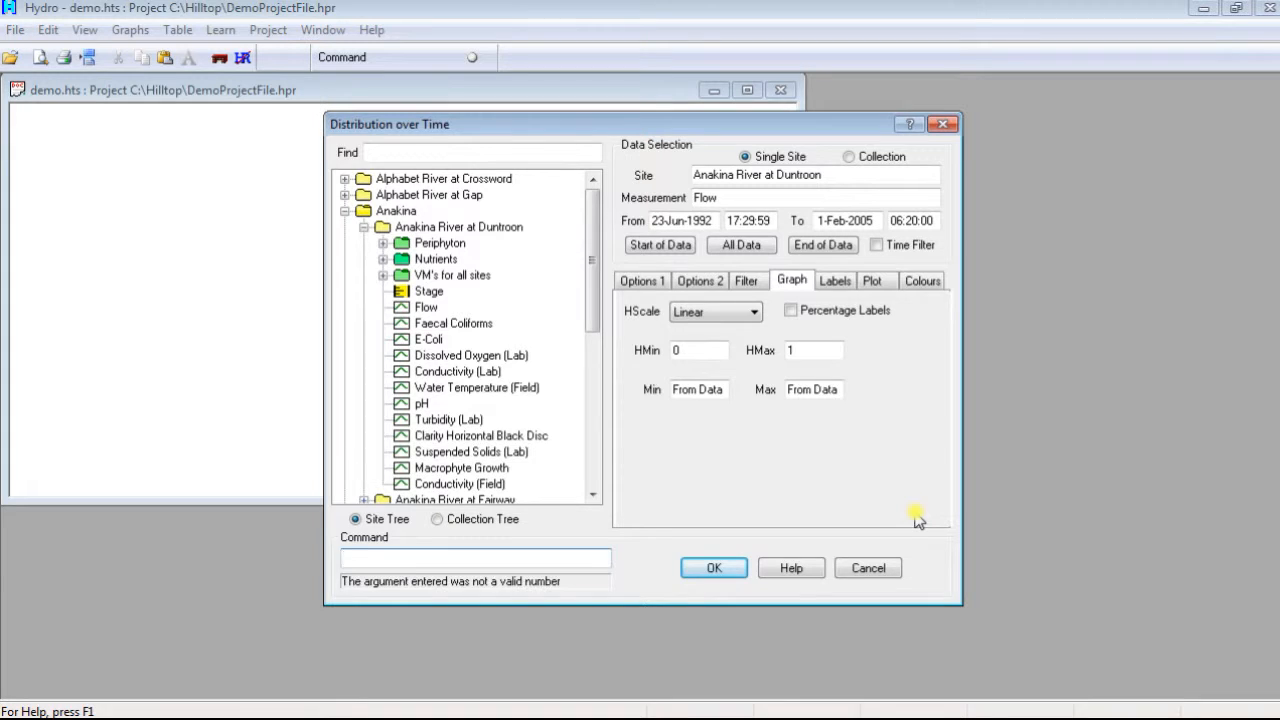
pyautogui.write('go')
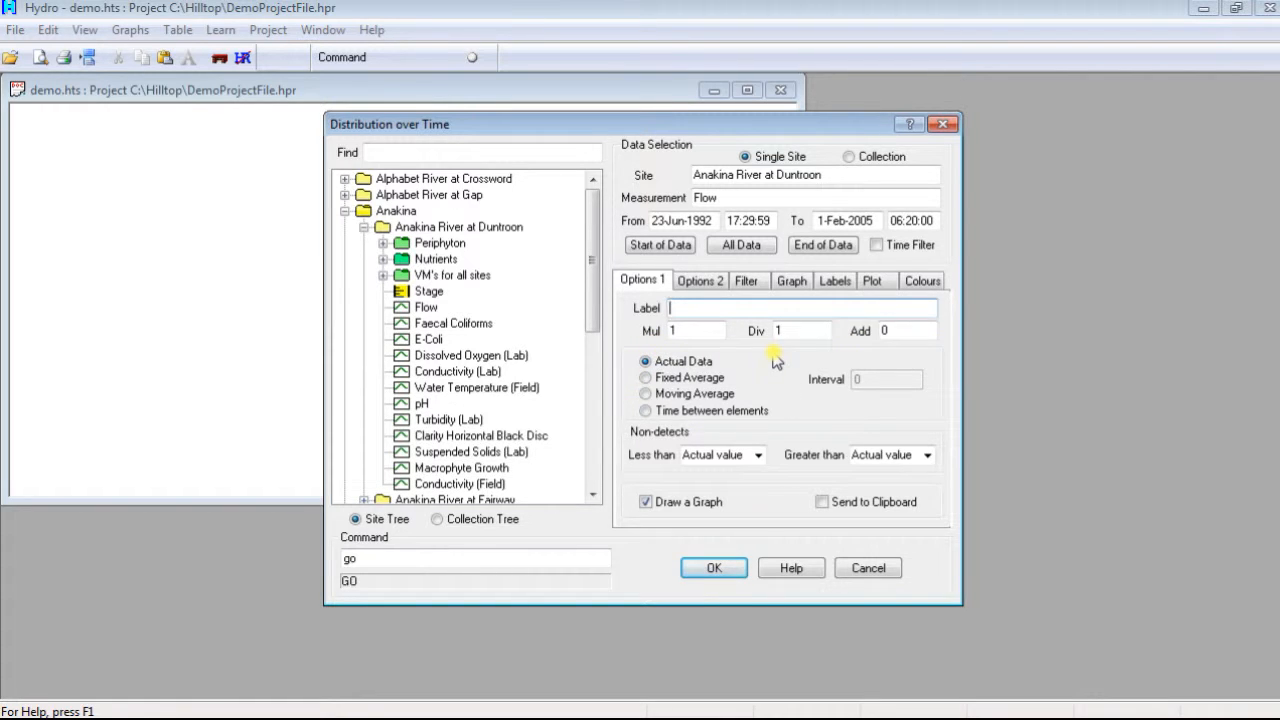
# Step: Base the distribution on a moving average with an interval of 1 month
pyautogui.click(698, 395)
pyautogui.moveTo(868, 381); pyautogui.dragTo(848, 383)
pyautogui.write('1 month')
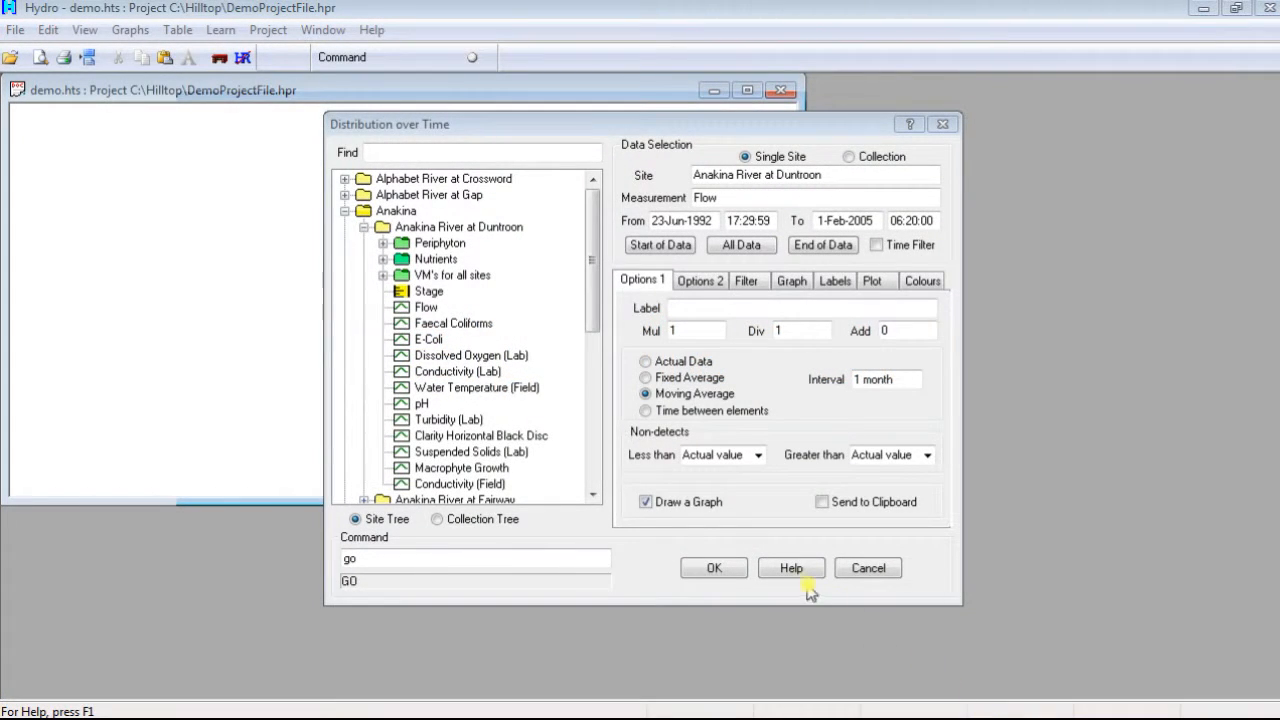
# Step: Read the Distribution over Time help topic, including its linked Label page and its option descriptions
pyautogui.click(800, 567)
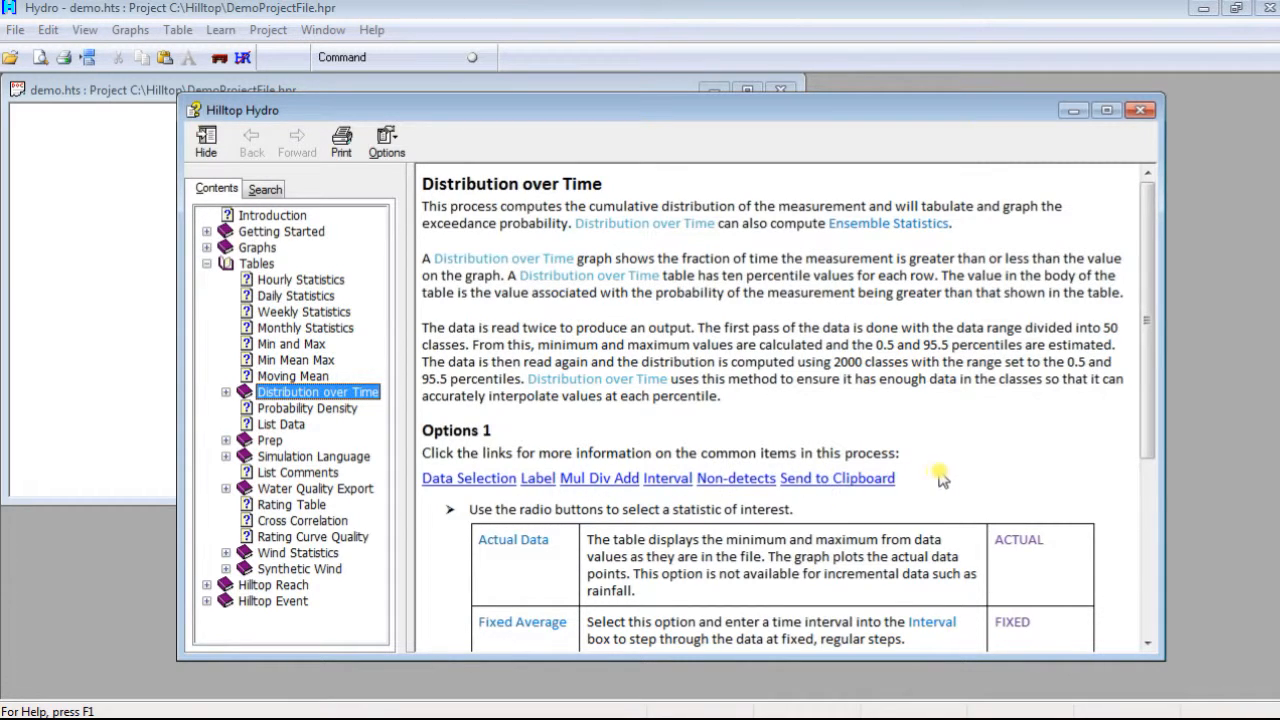
pyautogui.click(530, 479)
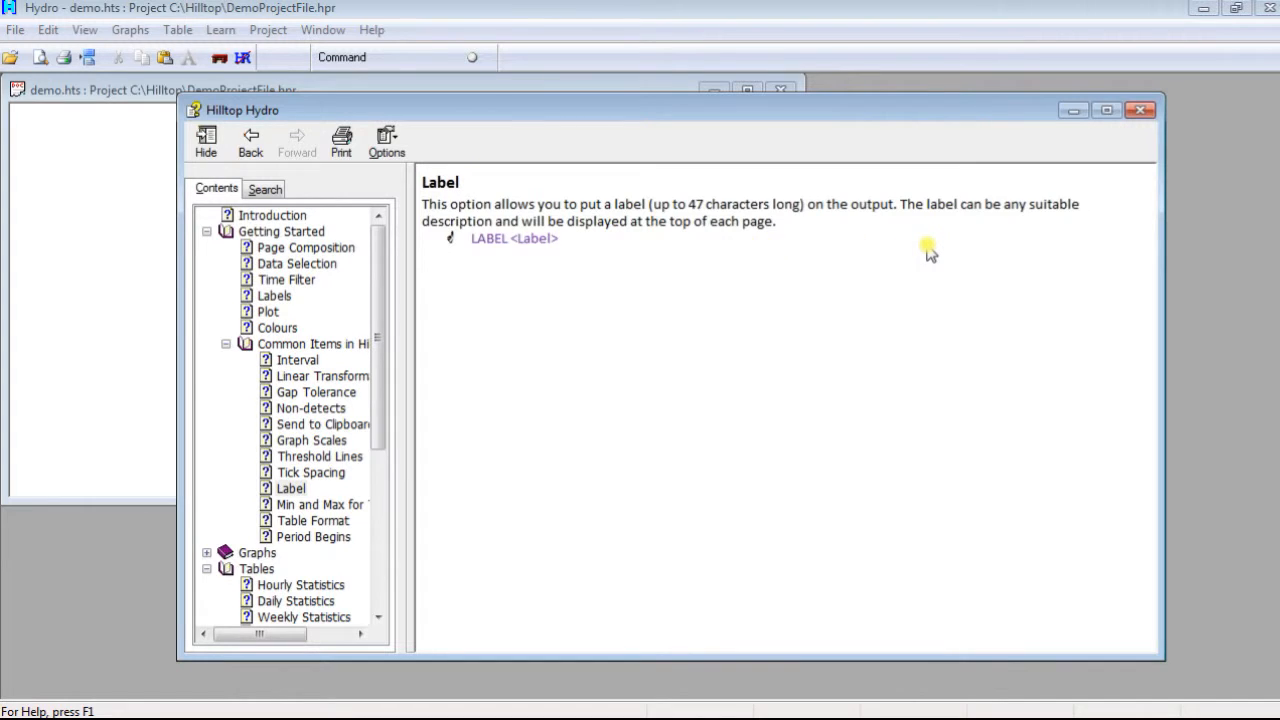
pyautogui.click(252, 146)
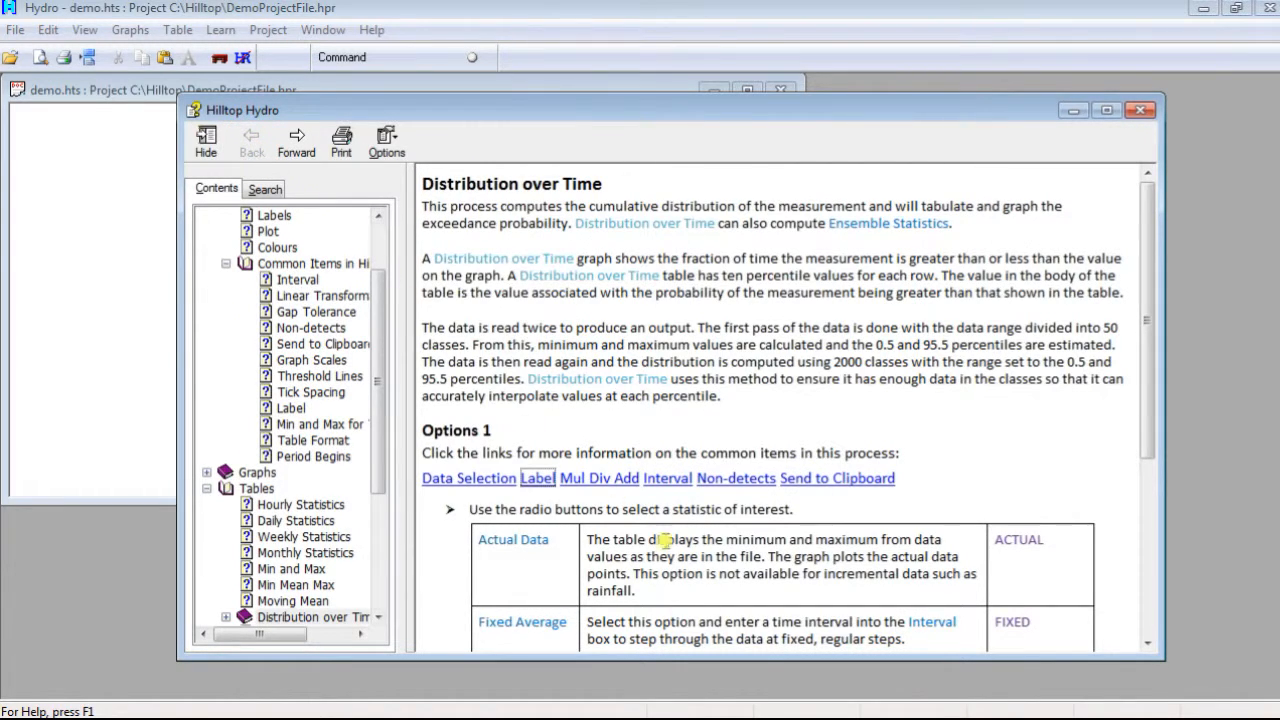
pyautogui.moveTo(1143, 357); pyautogui.dragTo(1147, 638)
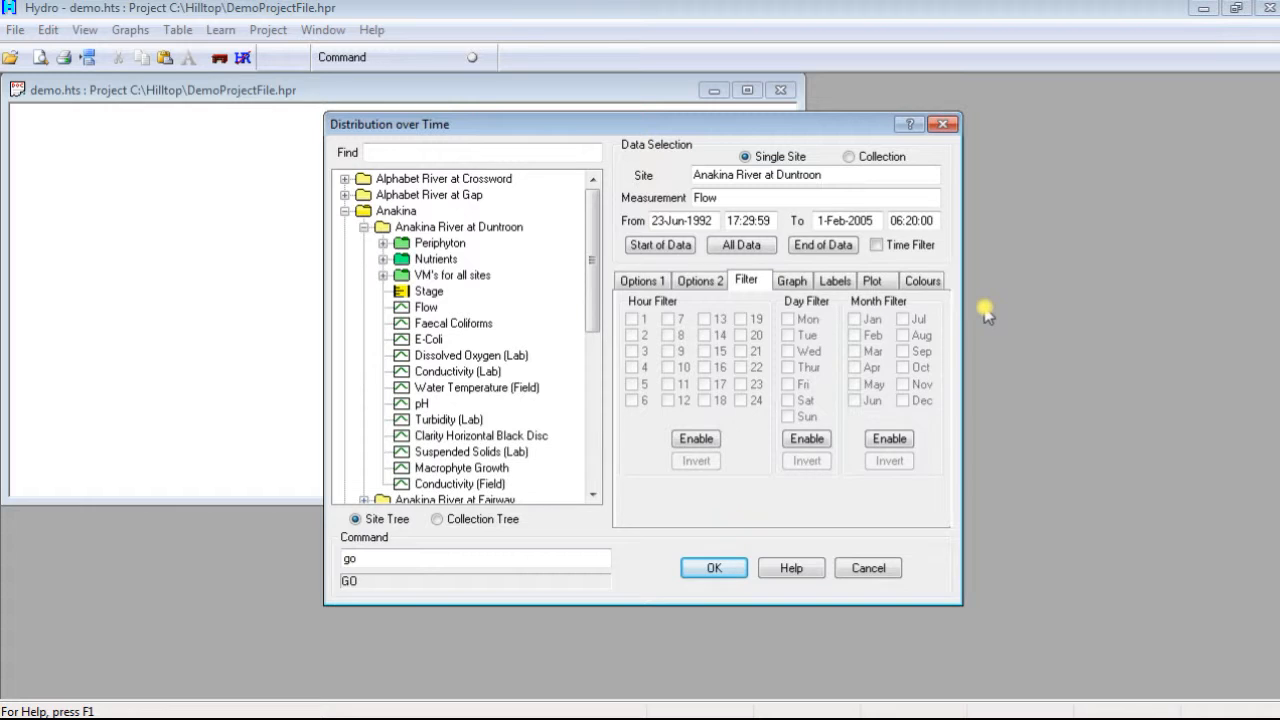
# Step: Enable the hour filter and include hours 6, 7 and 8
pyautogui.click(708, 440)
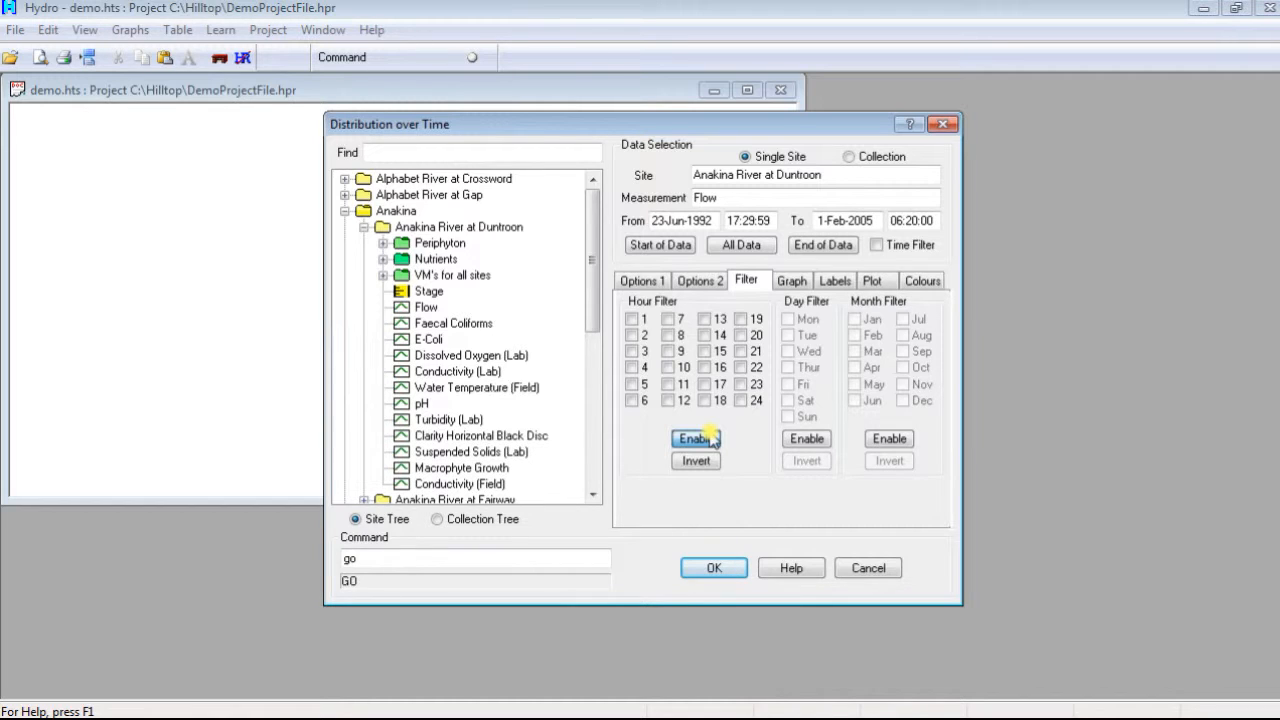
pyautogui.click(631, 400)
pyautogui.click(664, 320)
pyautogui.click(667, 335)
# Step: Set the day filter to Monday through Saturday and the month filter to January, March and December
pyautogui.click(808, 440)
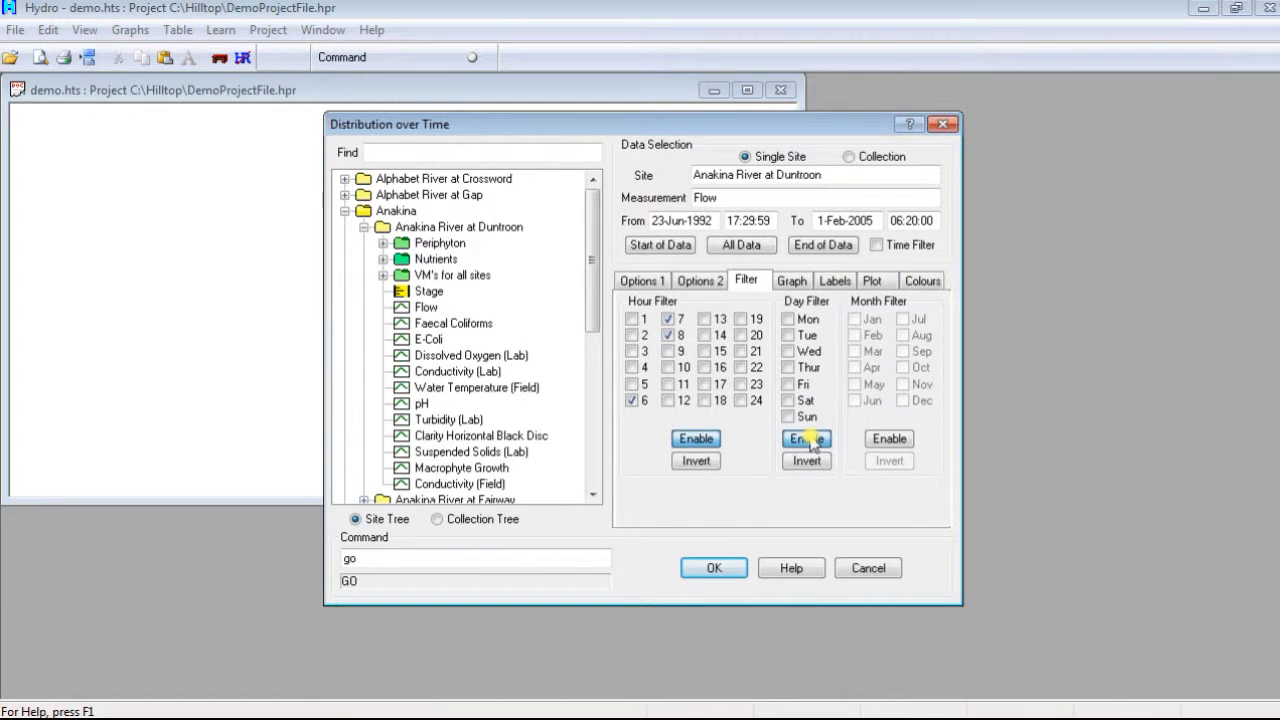
pyautogui.click(808, 462)
pyautogui.click(889, 438)
pyautogui.click(903, 401)
pyautogui.click(856, 320)
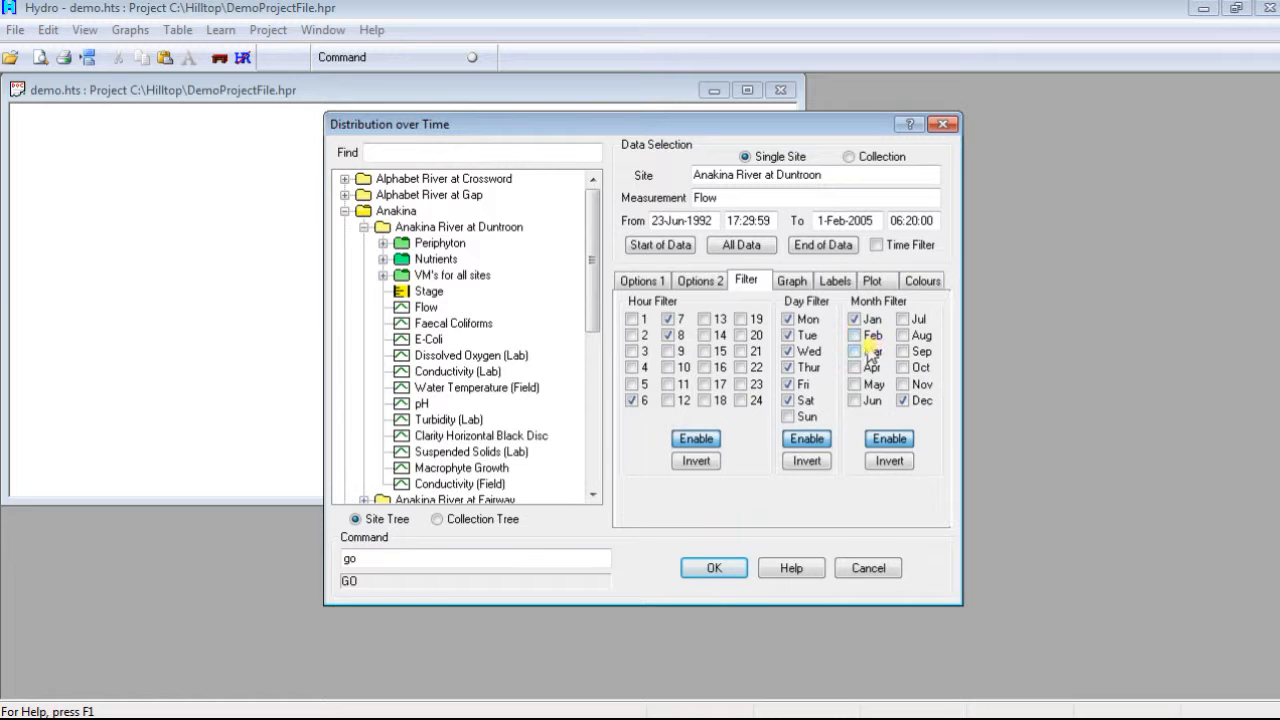
pyautogui.click(856, 350)
# Step: Disable the hour, day and month filters
pyautogui.click(696, 439)
pyautogui.click(807, 439)
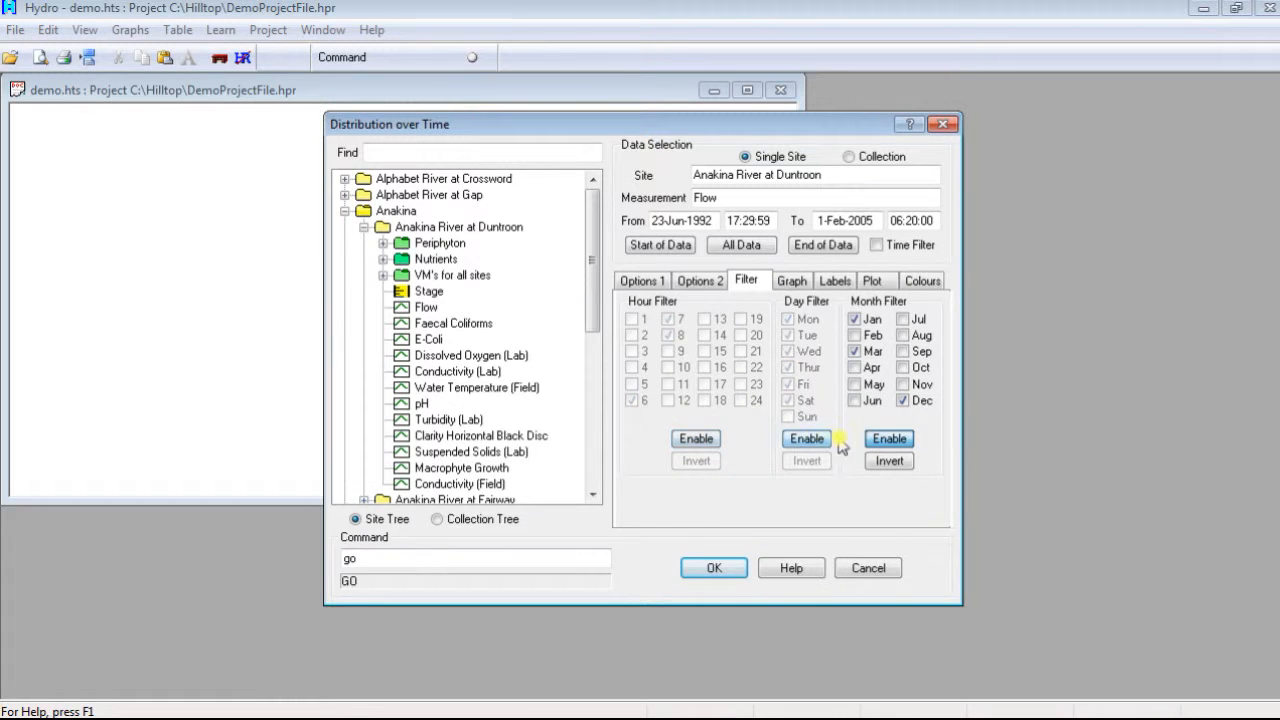
pyautogui.click(893, 440)
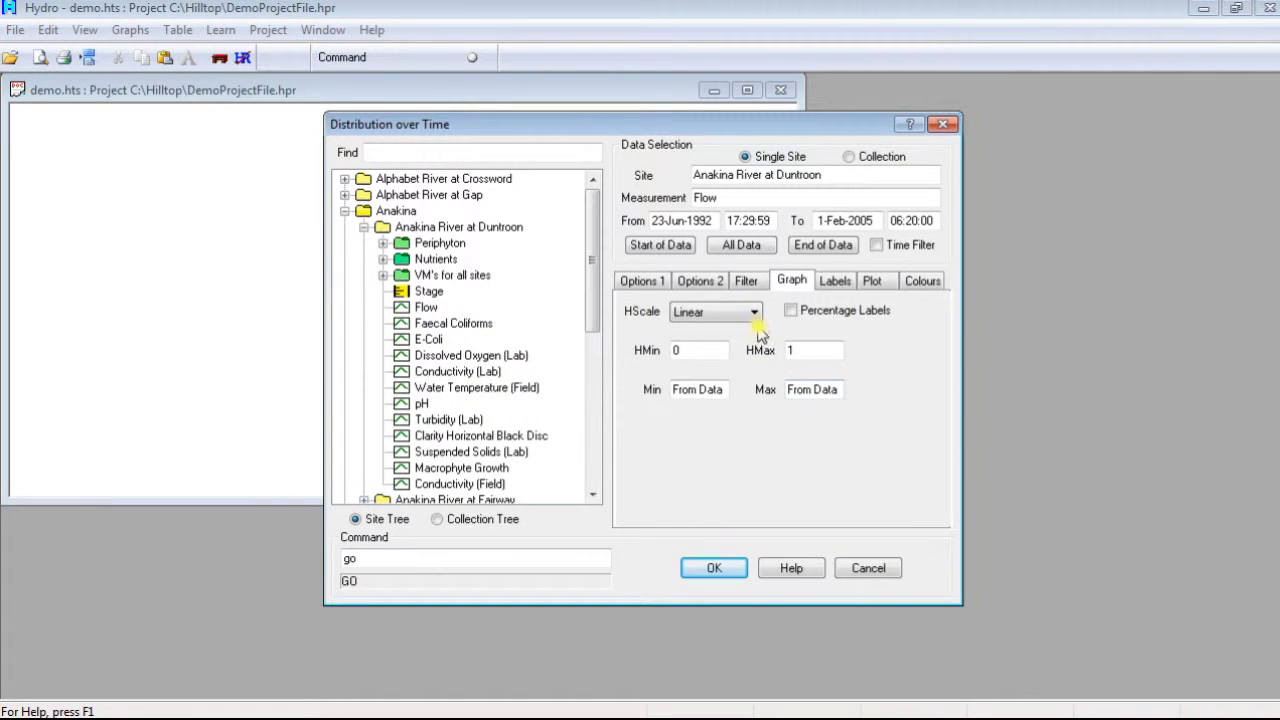
# Step: Review the horizontal scale choices, keep Linear, and set the graph's Min value to 1
pyautogui.click(756, 313)
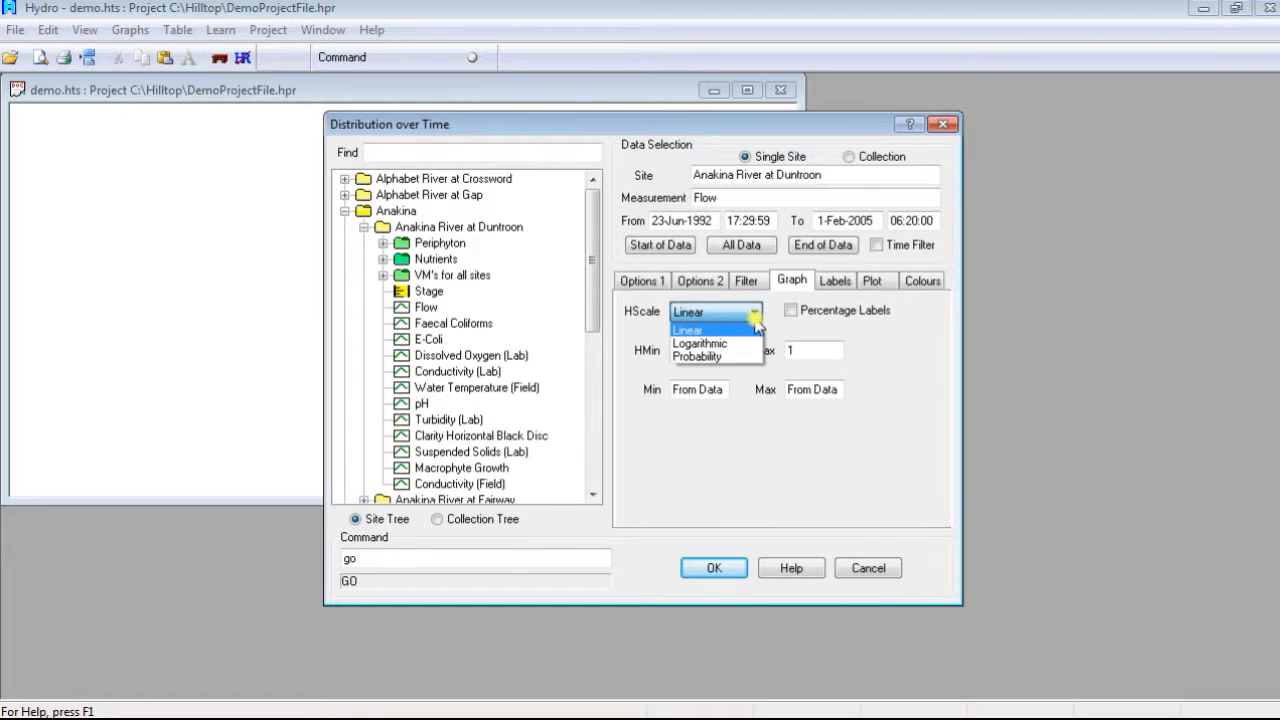
pyautogui.click(755, 382)
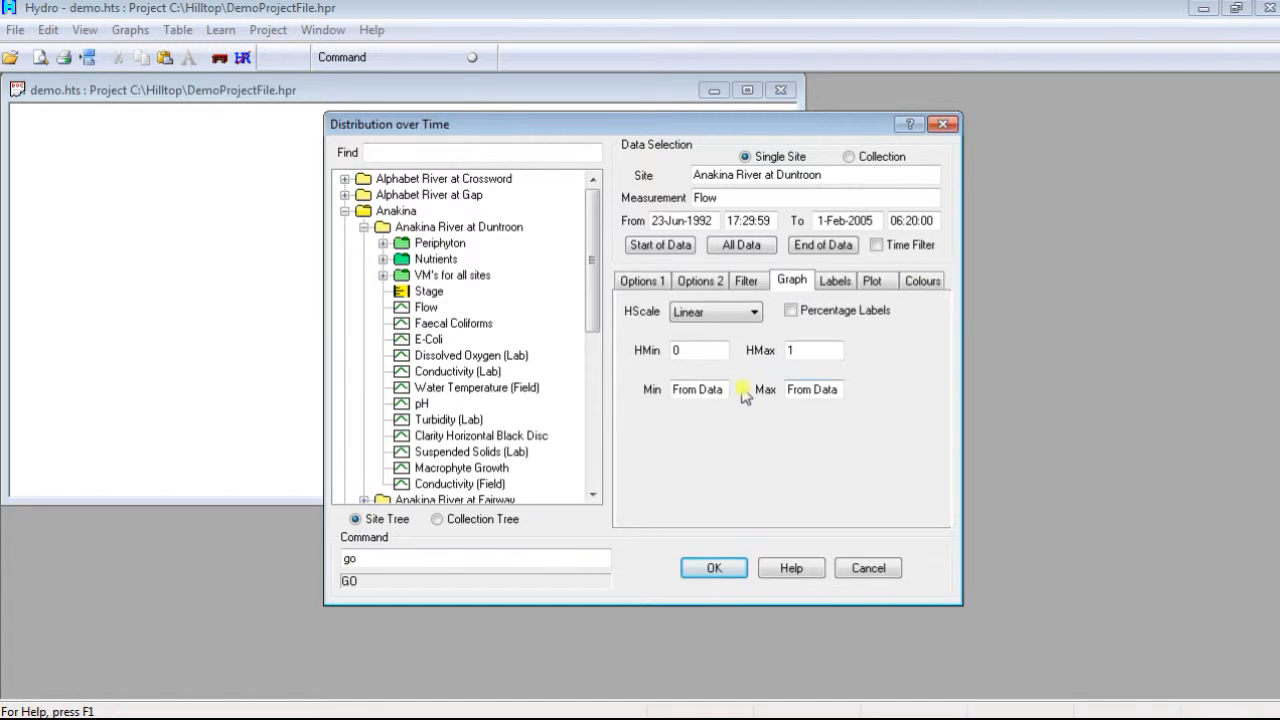
pyautogui.moveTo(724, 393); pyautogui.dragTo(658, 386)
pyautogui.write('1996')
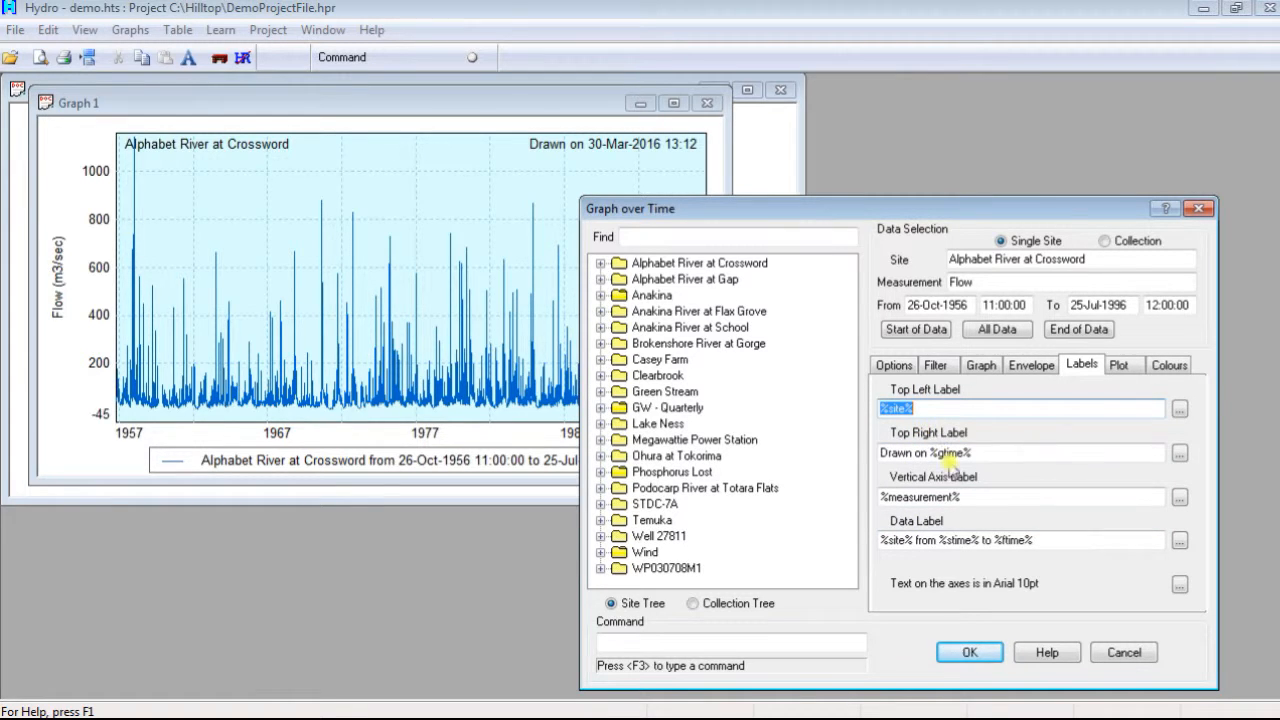
# Step: Copy the first-synonym parameter %syn1% from the Labels help topic and use it as the Top Left Label
pyautogui.click(1042, 653)
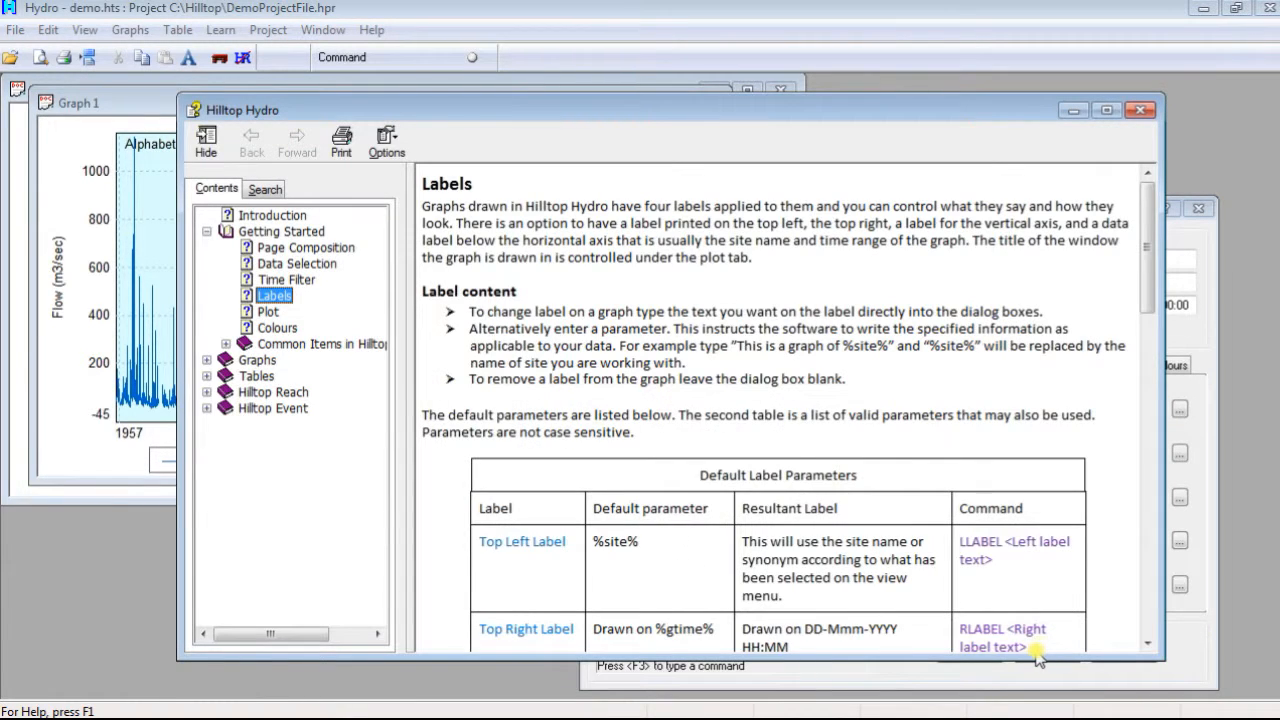
pyautogui.moveTo(1149, 299); pyautogui.dragTo(1163, 455)
pyautogui.moveTo(532, 410); pyautogui.dragTo(484, 410)
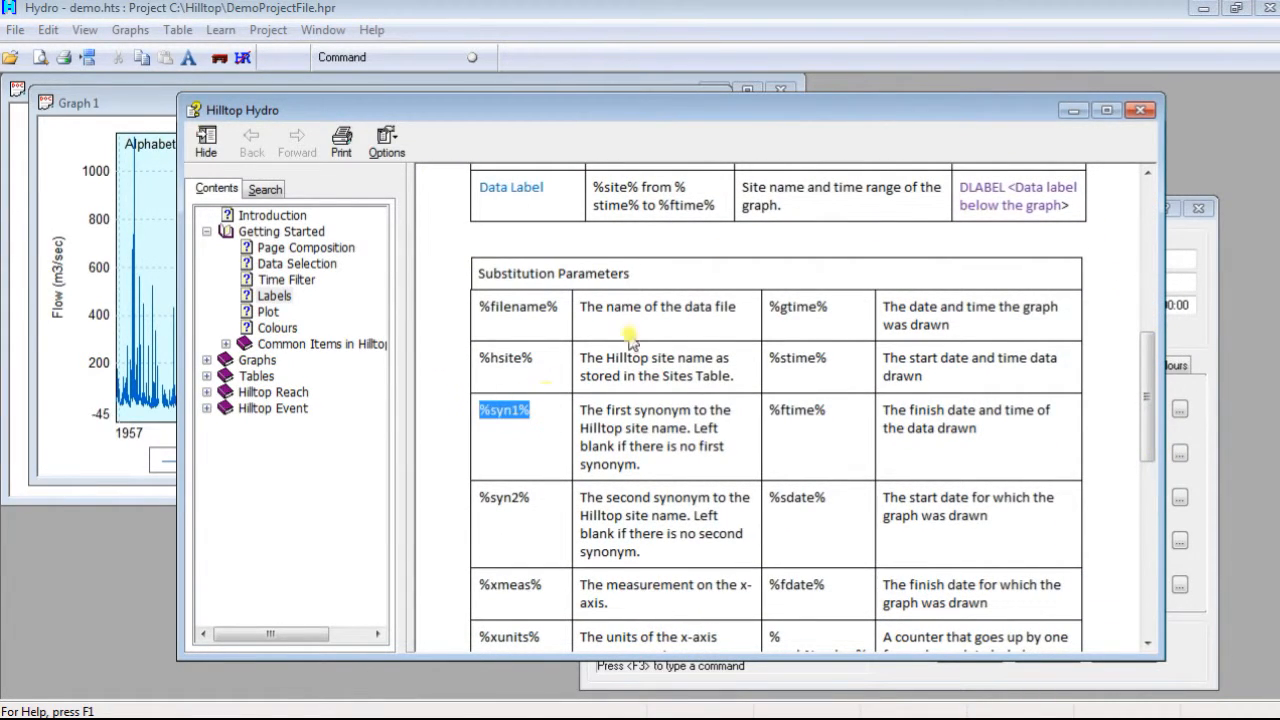
pyautogui.click(1140, 110)
pyautogui.doubleClick(960, 406)
pyautogui.write('%syn1%')
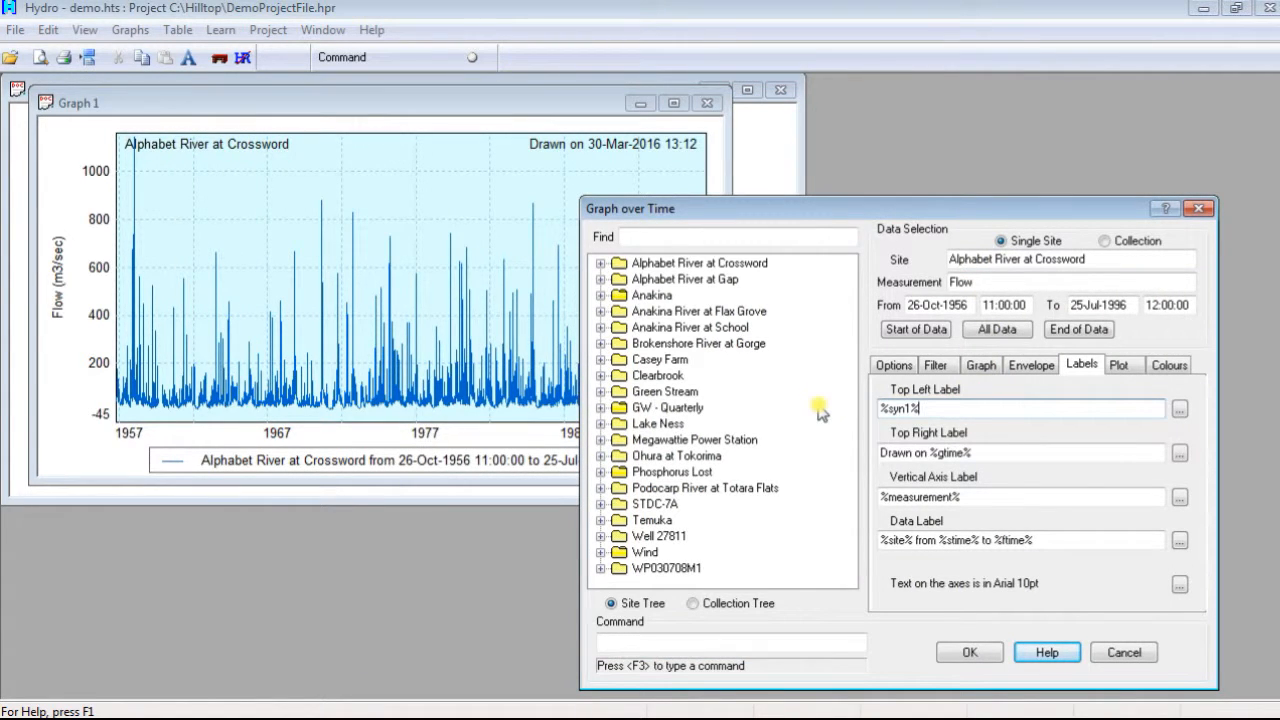
# Step: Set the Top Right Label to "Demonstration Graph" and clear the Vertical Axis Label
pyautogui.moveTo(978, 453); pyautogui.dragTo(880, 453)
pyautogui.write('D')
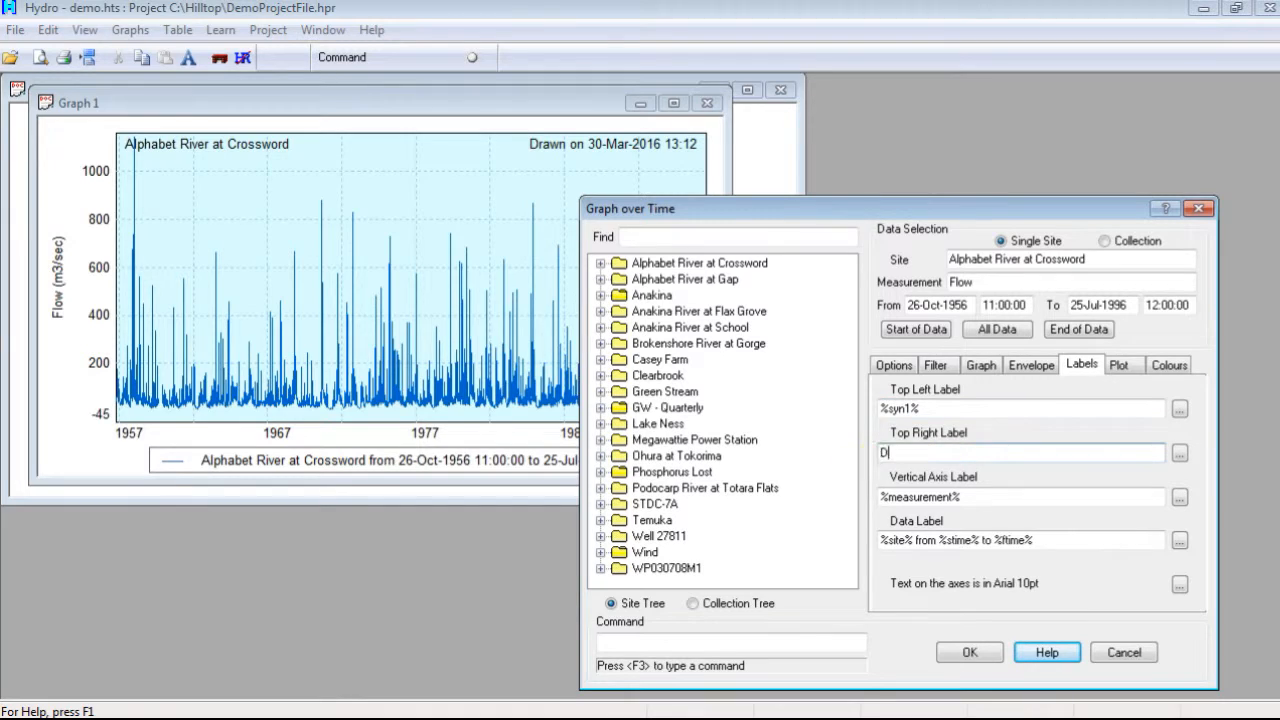
pyautogui.write('emonstration Graph')
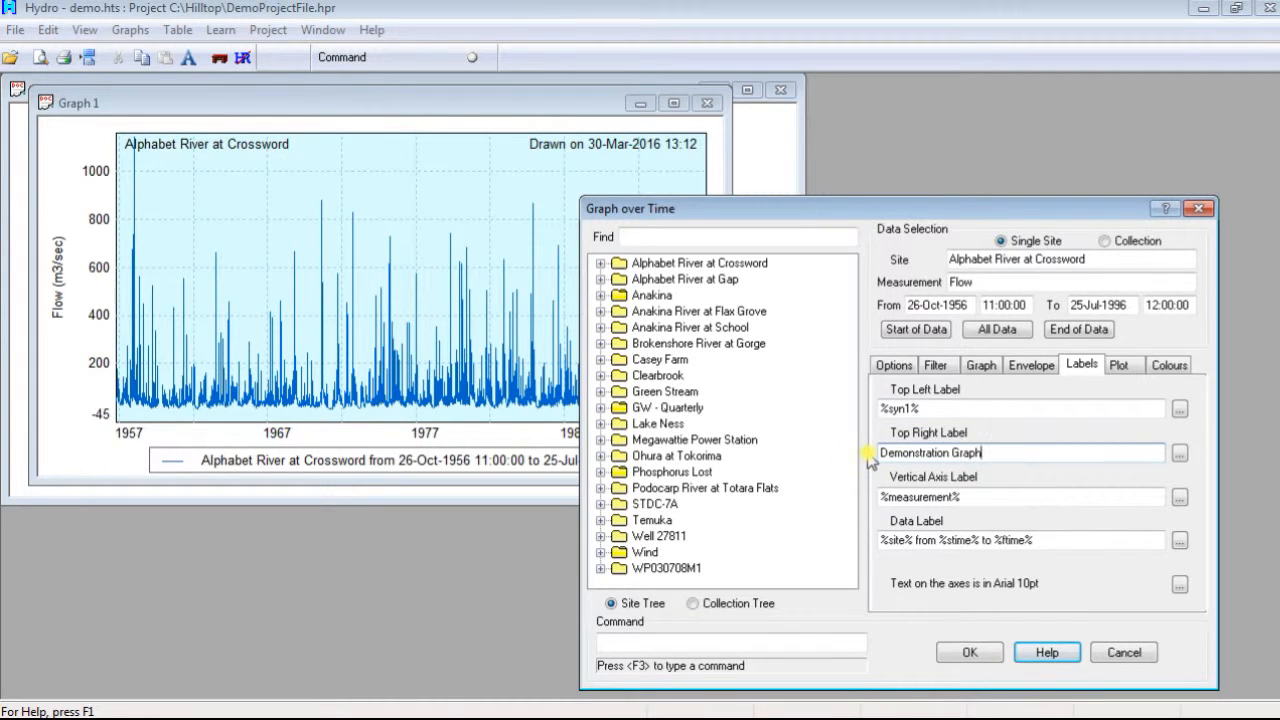
pyautogui.moveTo(970, 497); pyautogui.dragTo(850, 496)
pyautogui.press('BackSpace')
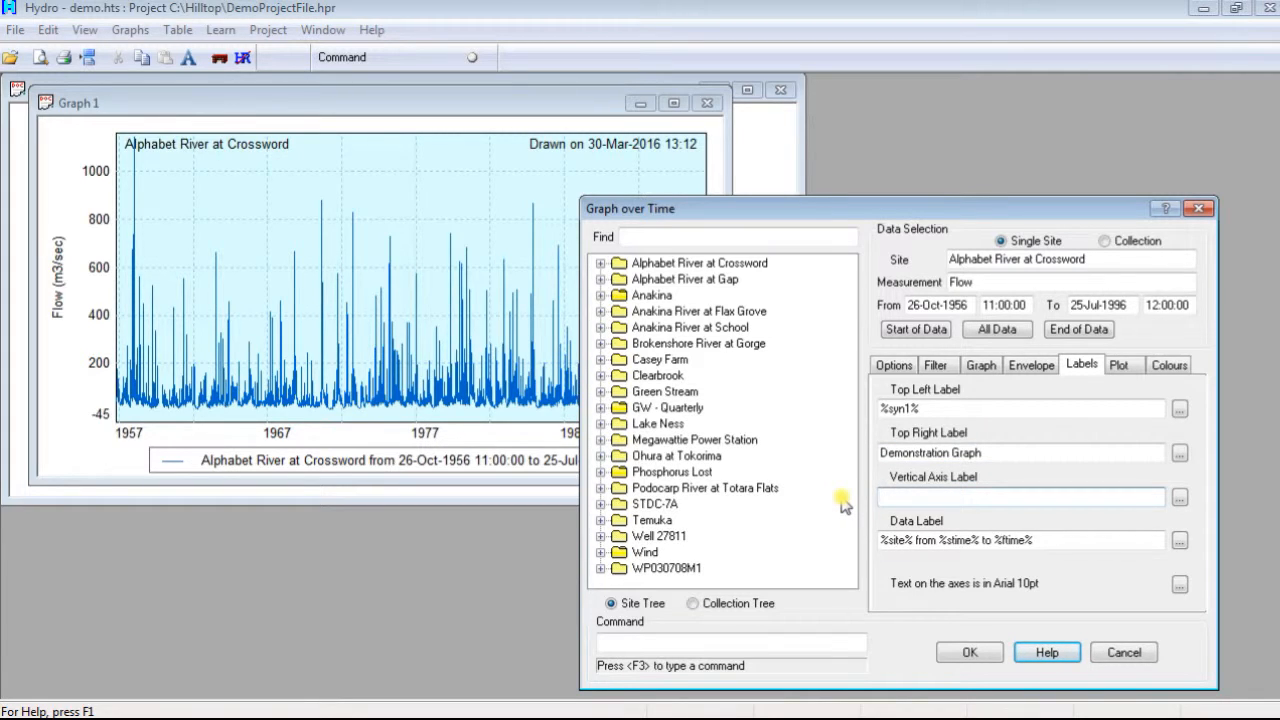
# Step: Format the Top Left Label in Comic Sans MS, Bold, size 16, and draw the graph
pyautogui.click(1180, 410)
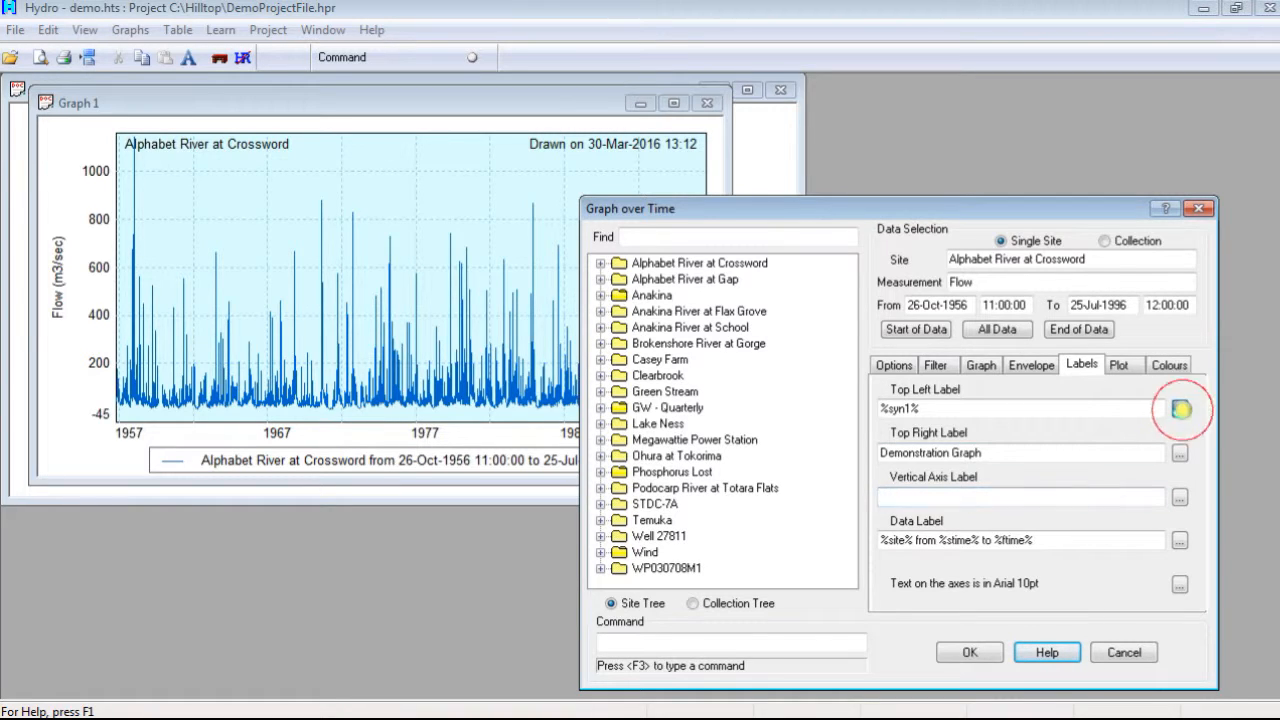
pyautogui.click(831, 410)
pyautogui.click(831, 410)
pyautogui.click(800, 372)
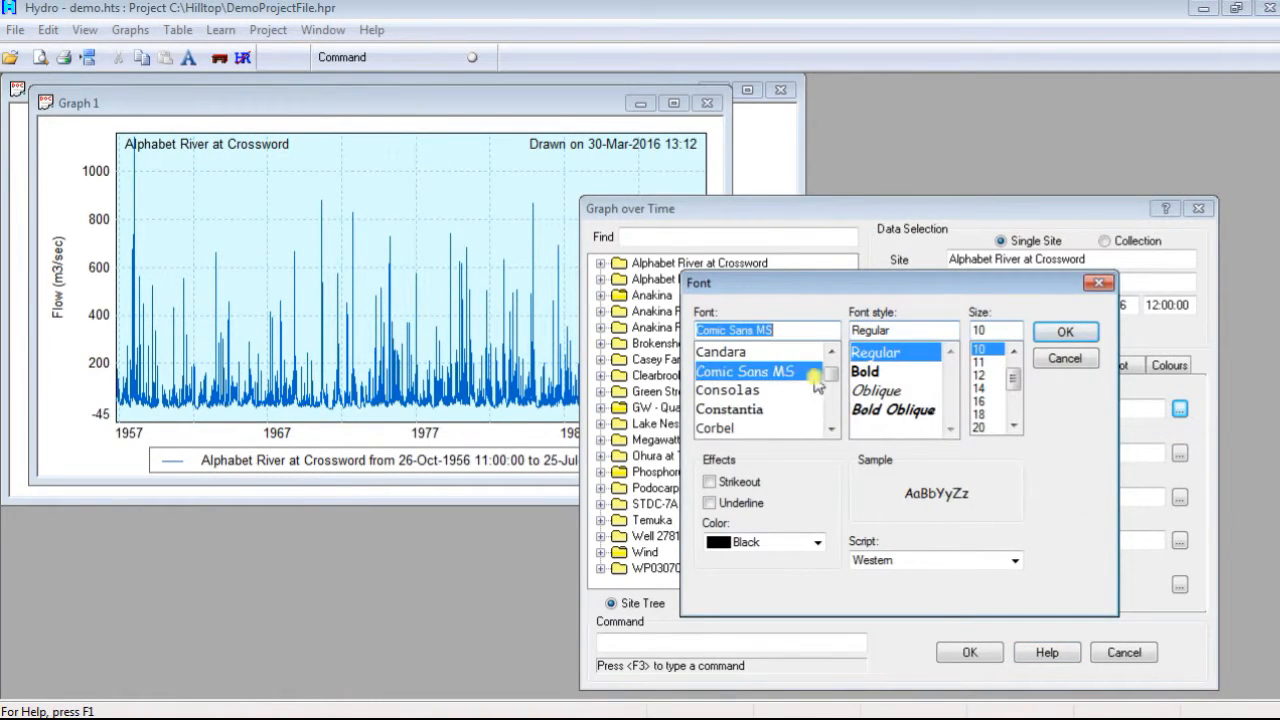
pyautogui.click(866, 371)
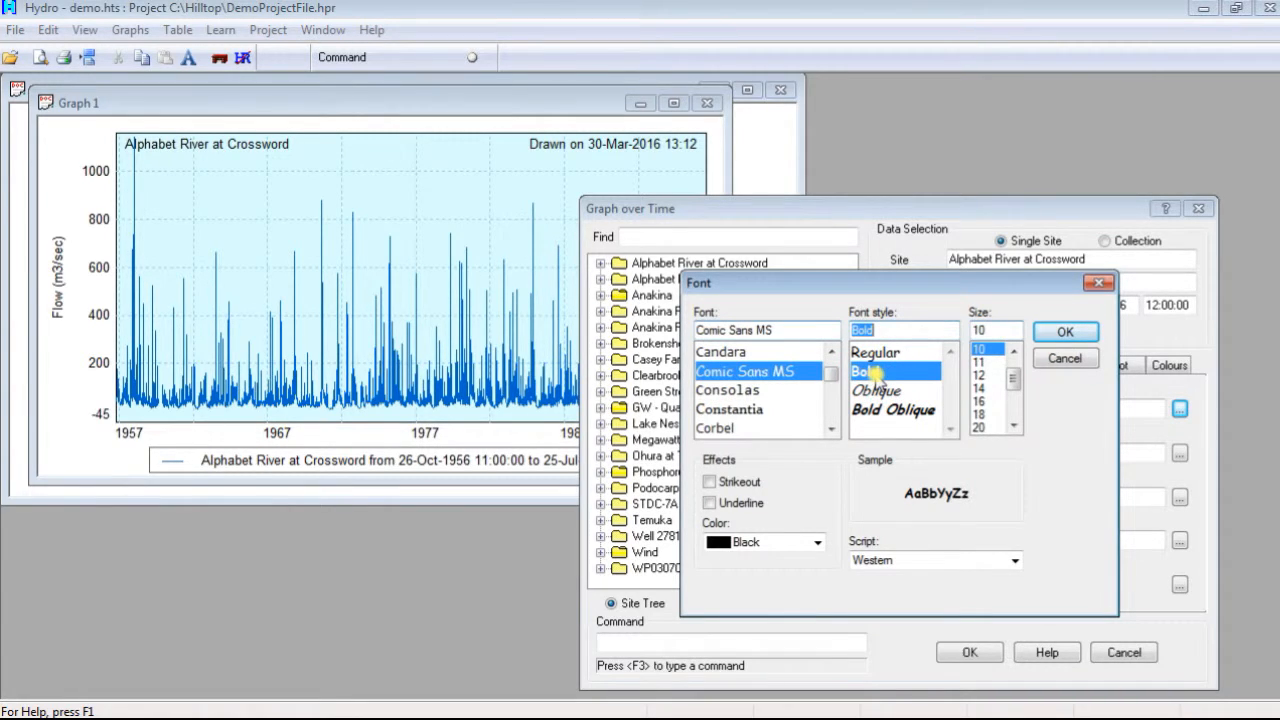
pyautogui.click(979, 402)
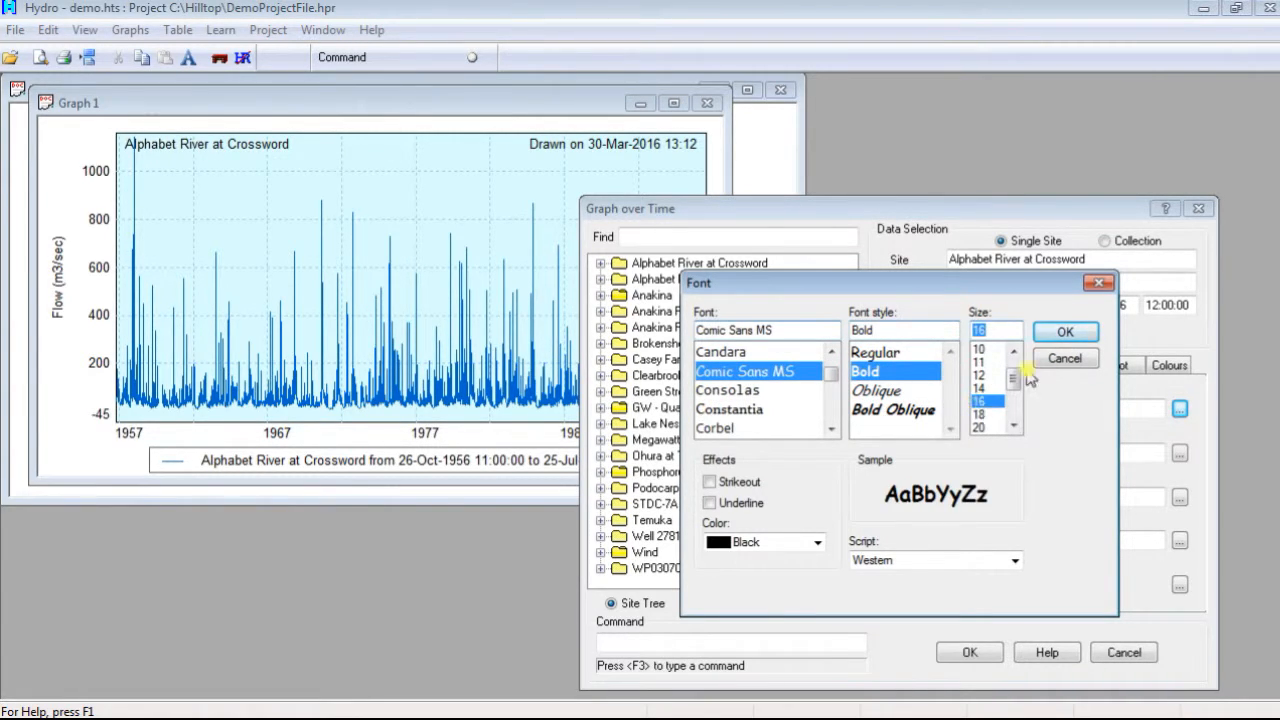
pyautogui.click(1065, 331)
pyautogui.click(969, 652)
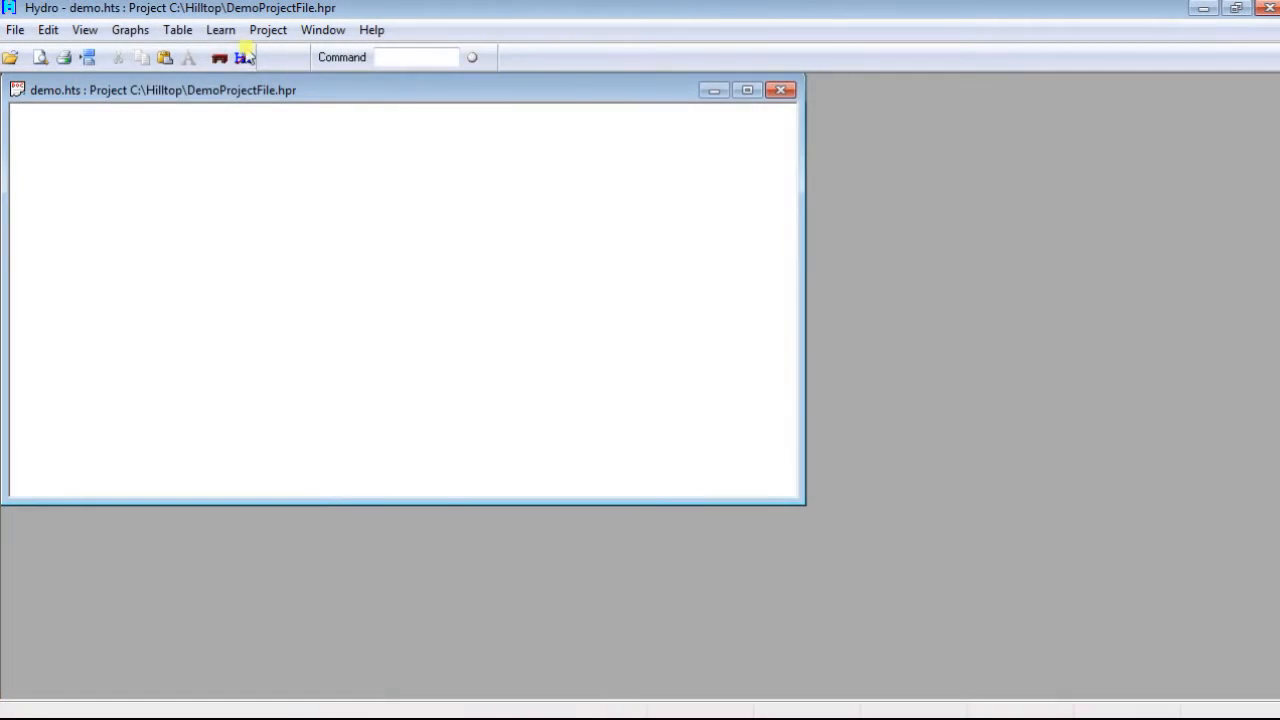
# Step: Start a Graph over Time for the Flow measurement at Anakina River at Duntroon, covering all data
pyautogui.click(130, 30)
pyautogui.click(148, 51)
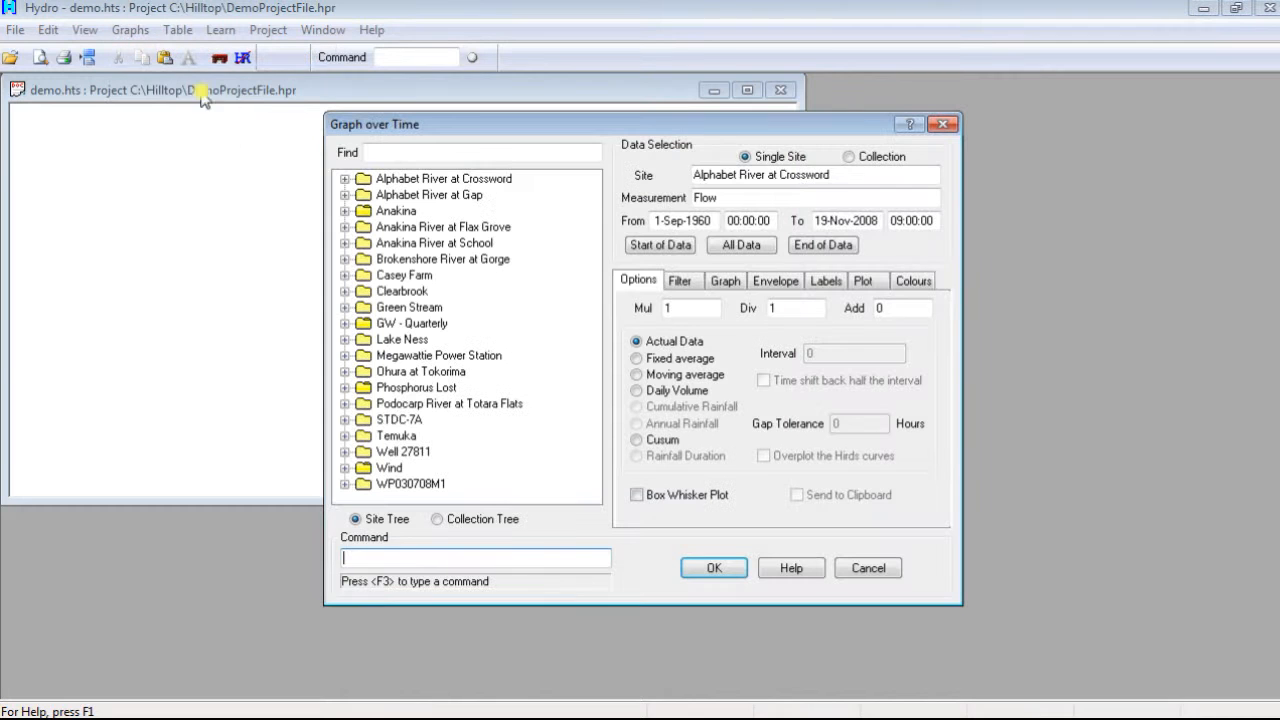
pyautogui.click(344, 210)
pyautogui.click(363, 227)
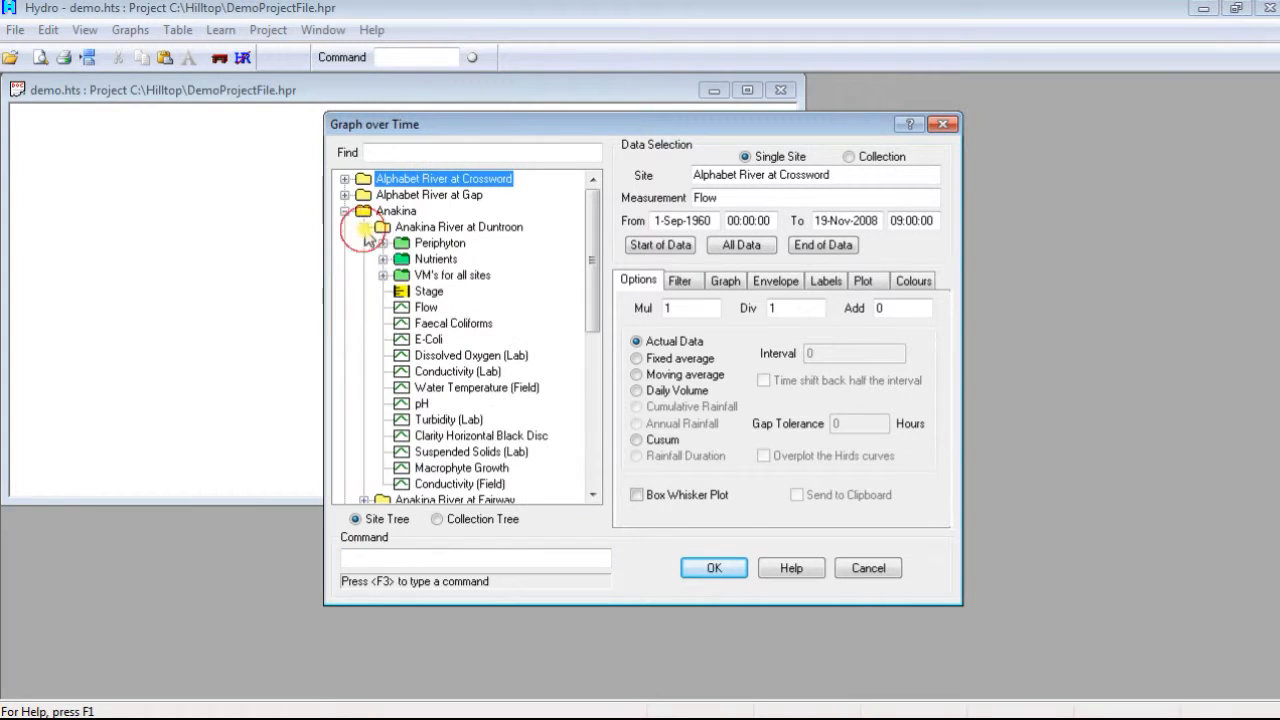
pyautogui.click(424, 308)
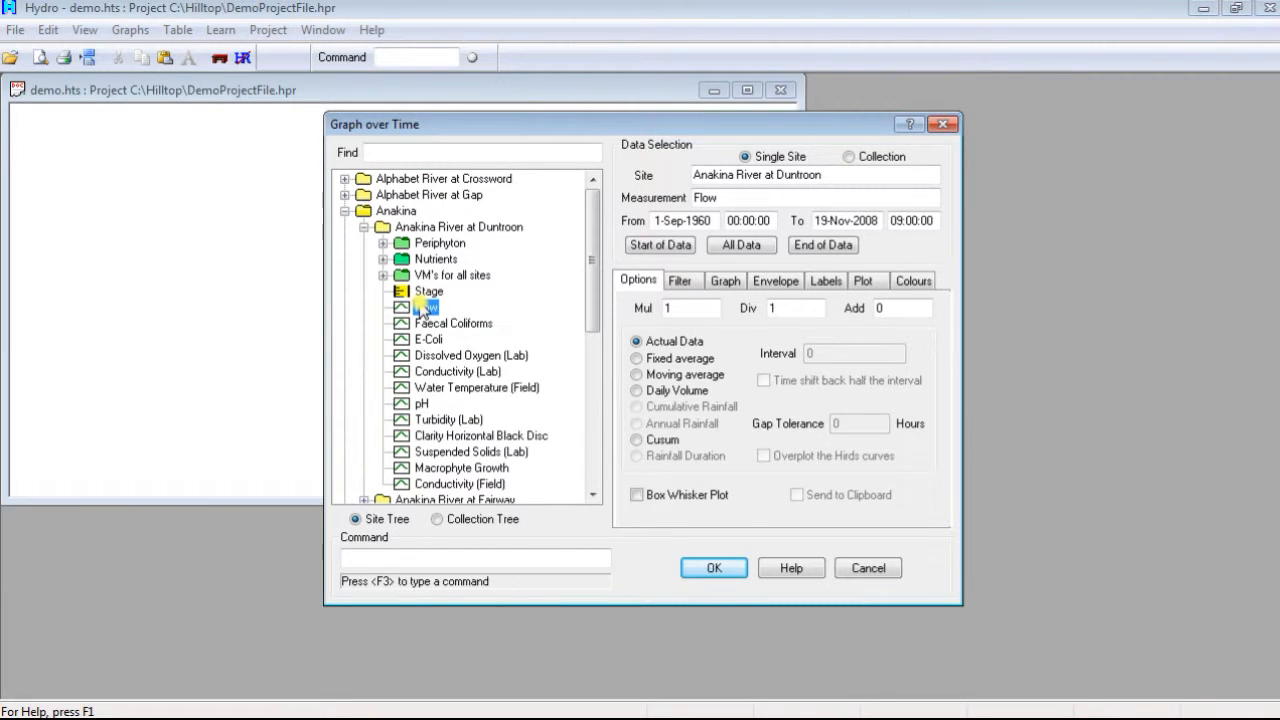
pyautogui.click(741, 245)
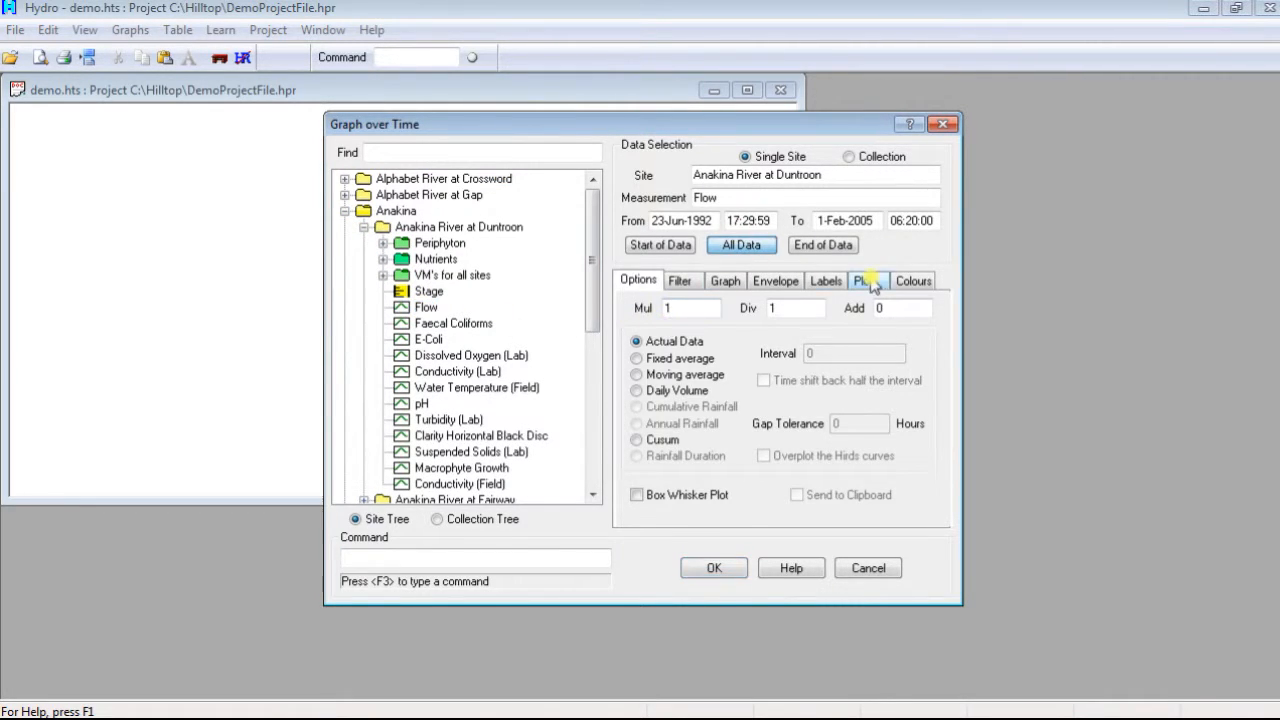
# Step: Specify a new window size of 700 by 400 for Graph 1 and draw the graph
pyautogui.click(868, 281)
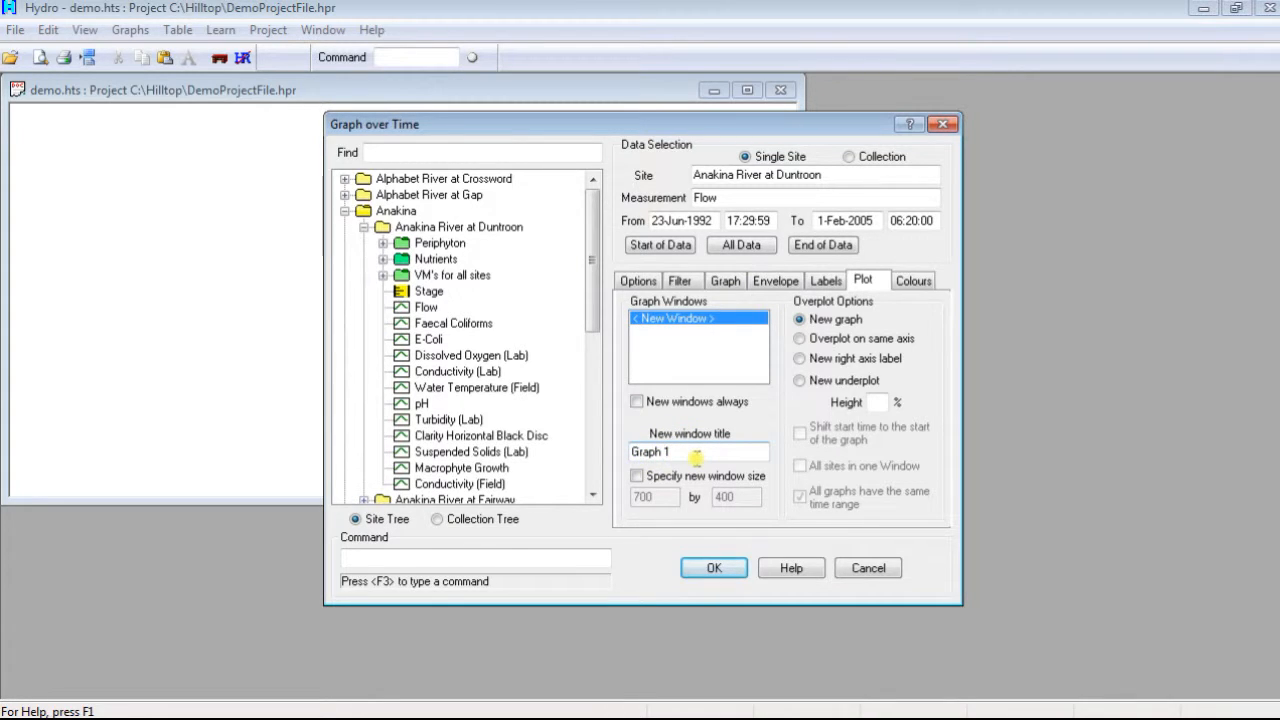
pyautogui.click(637, 477)
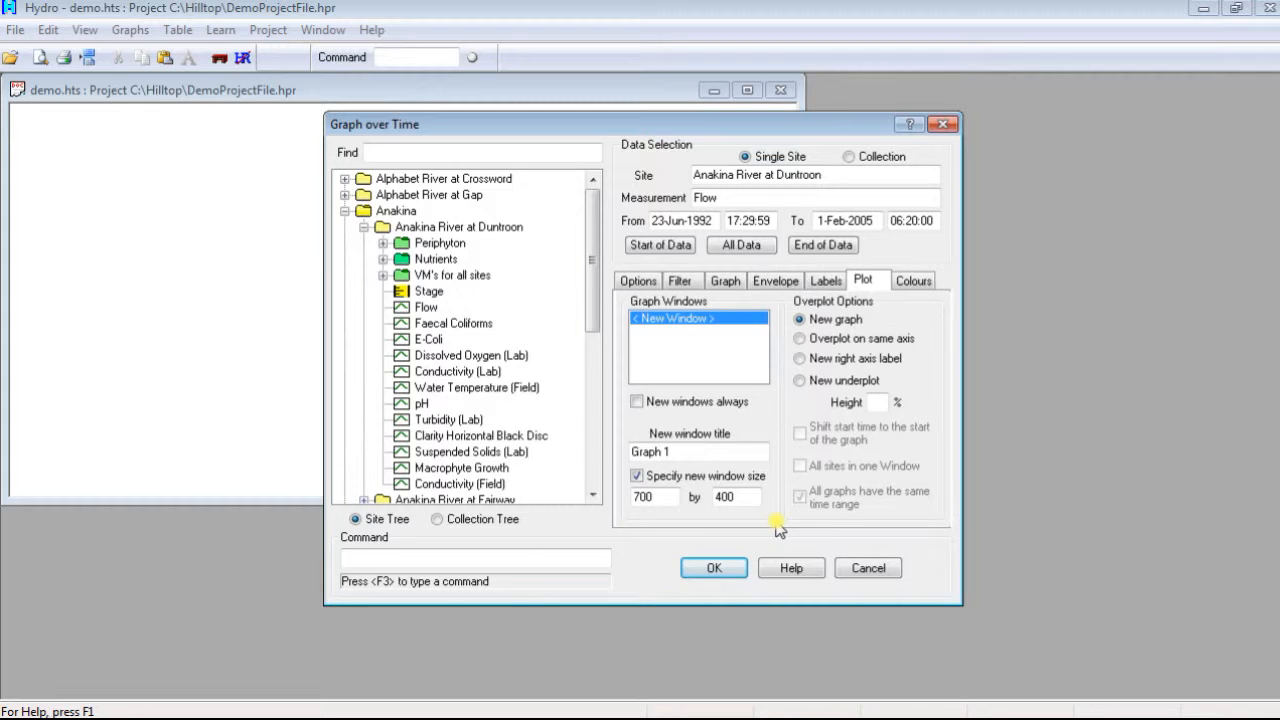
pyautogui.click(710, 568)
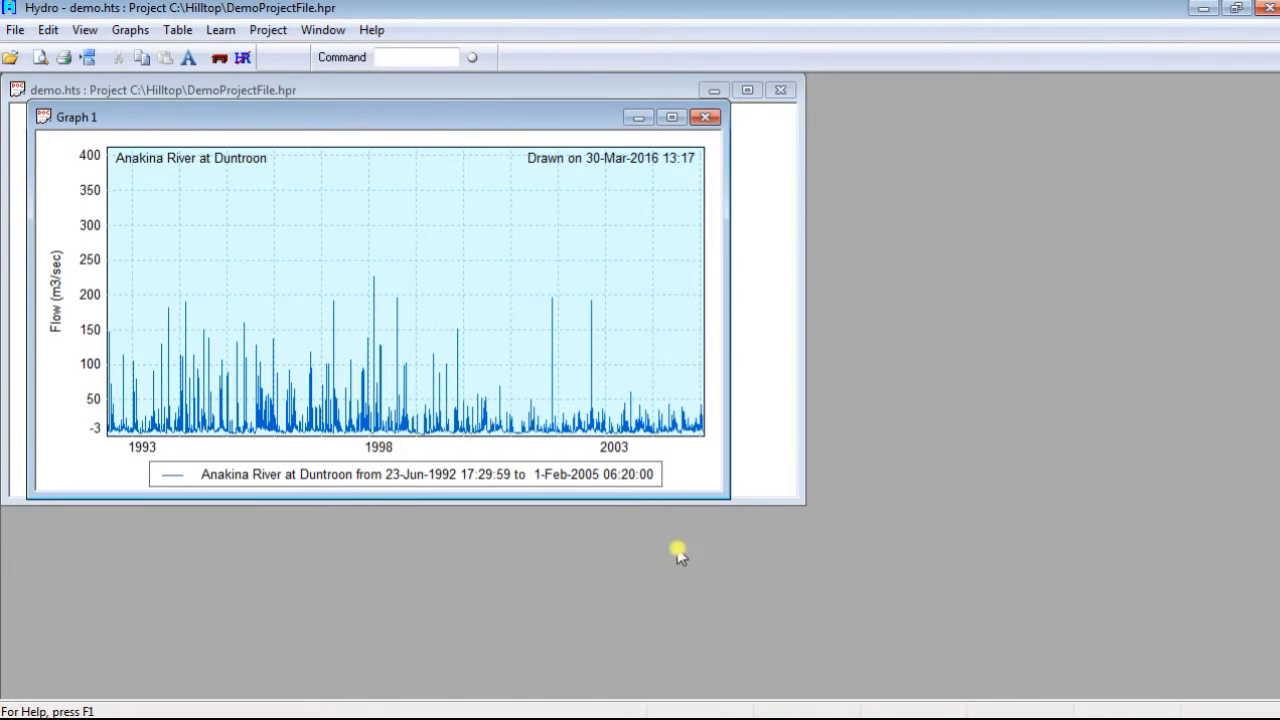
# Step: Start another Graph over Time for the Flow measurement at Anakina River at Gorge, covering all data
pyautogui.click(130, 30)
pyautogui.click(144, 58)
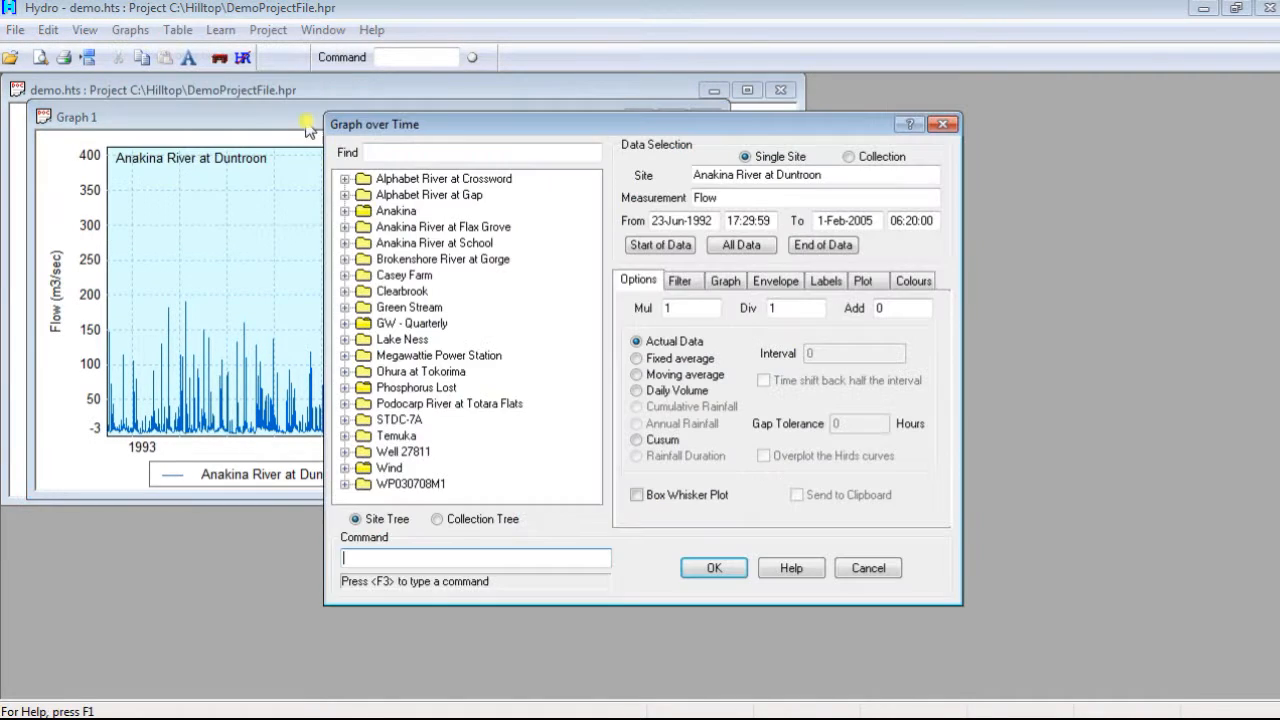
pyautogui.click(345, 211)
pyautogui.click(364, 259)
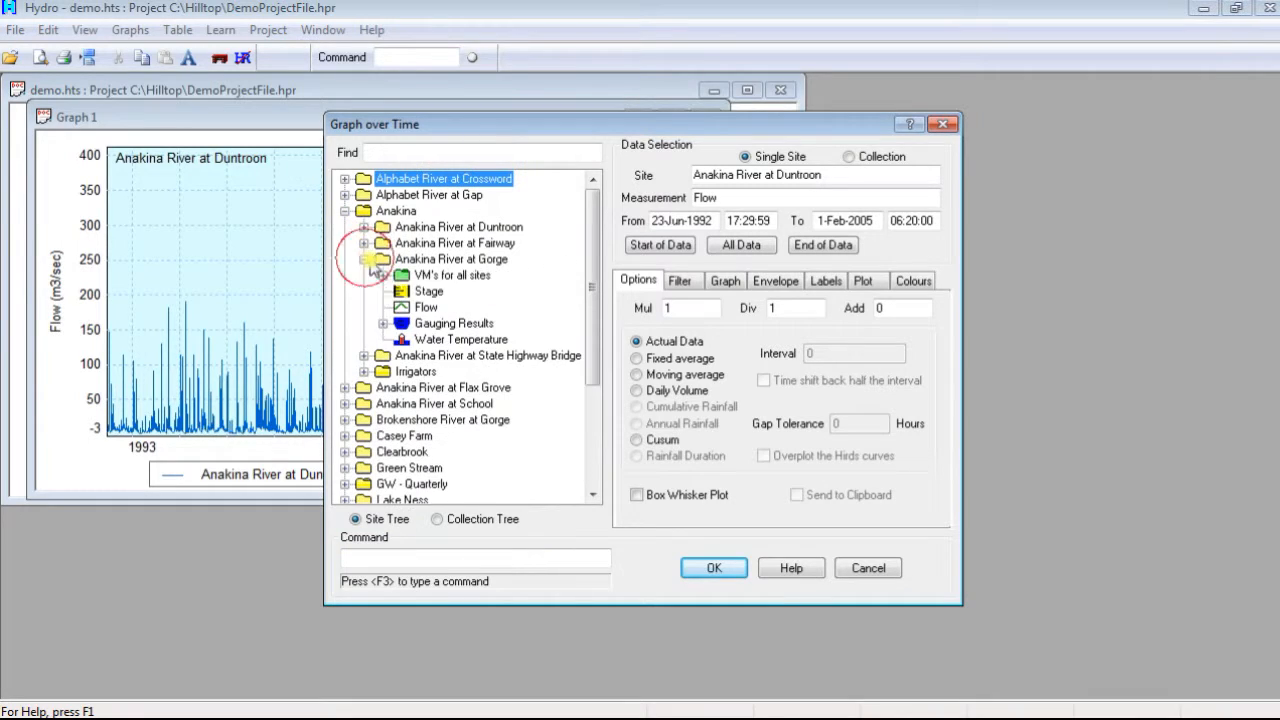
pyautogui.click(425, 307)
pyautogui.click(741, 246)
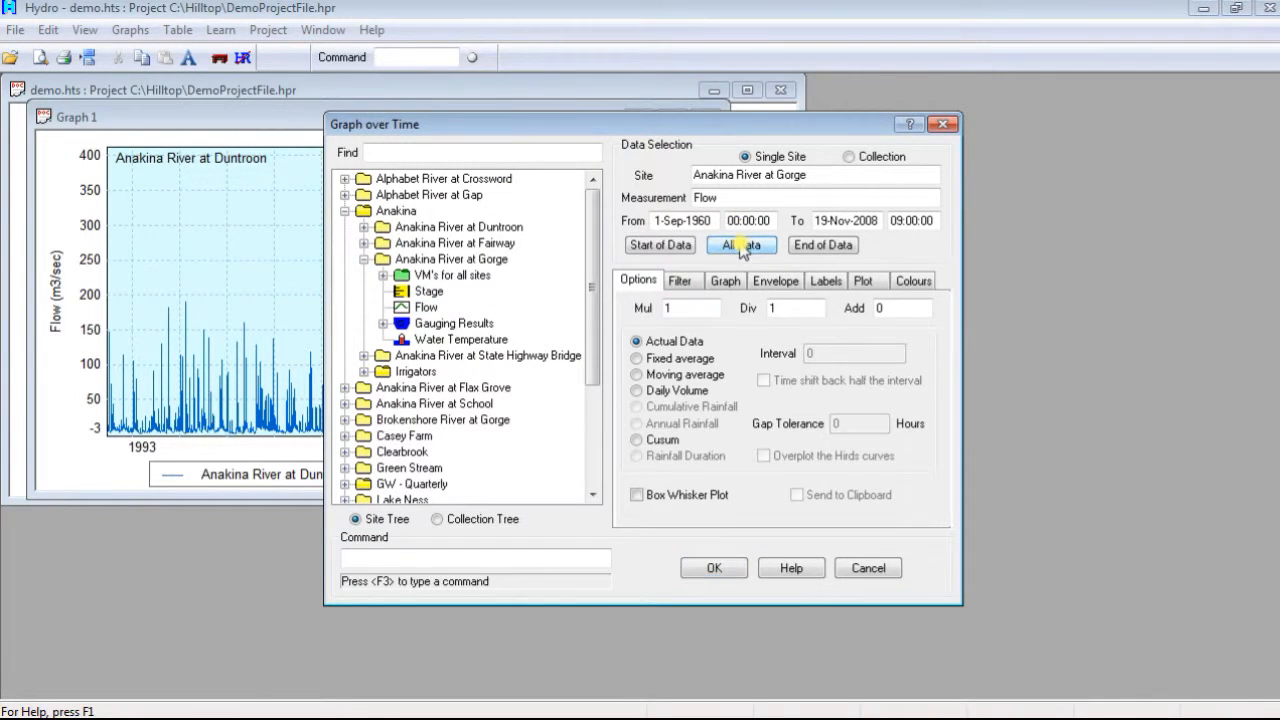
# Step: Enable New windows always and draw the Gorge flow graph in its own window
pyautogui.click(866, 283)
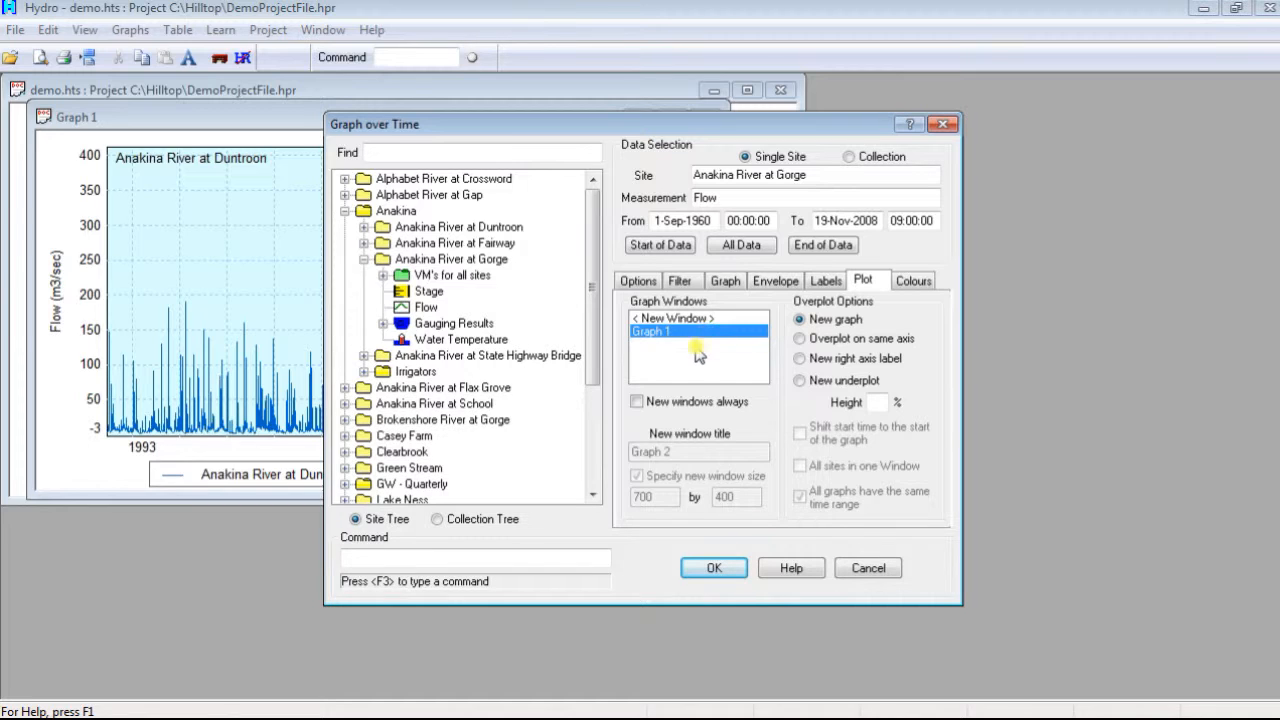
pyautogui.click(638, 404)
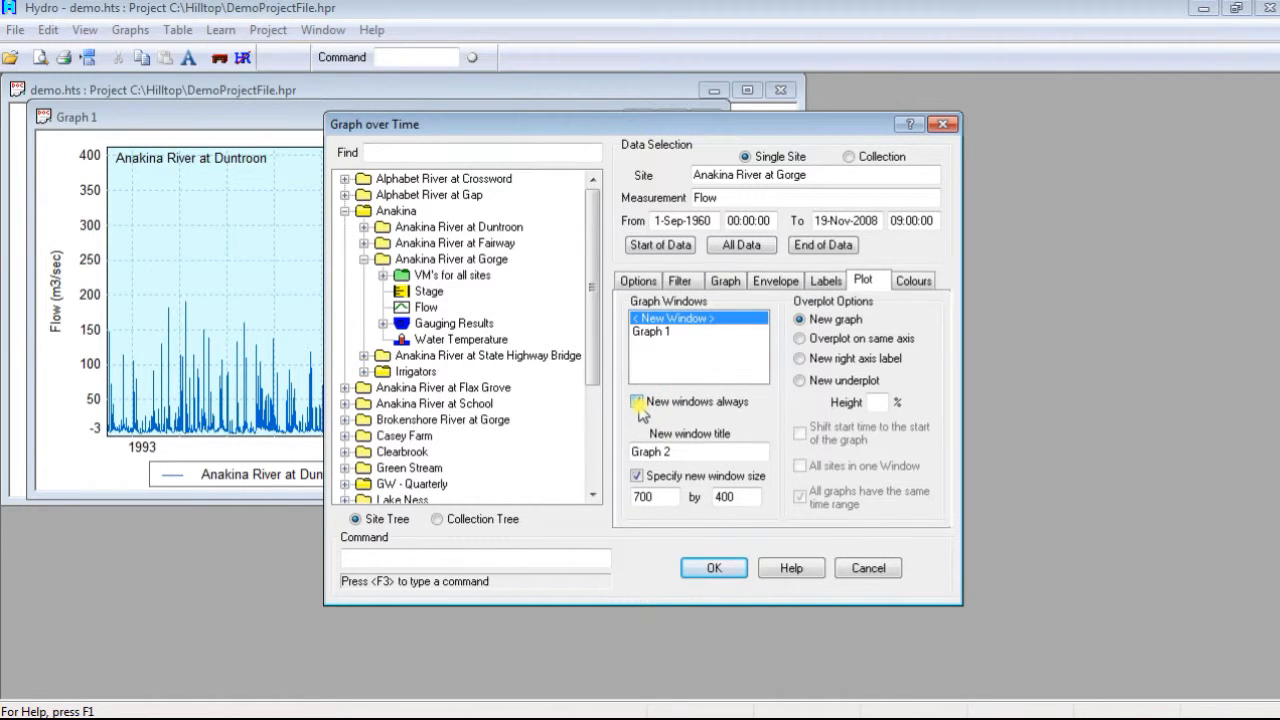
pyautogui.click(715, 569)
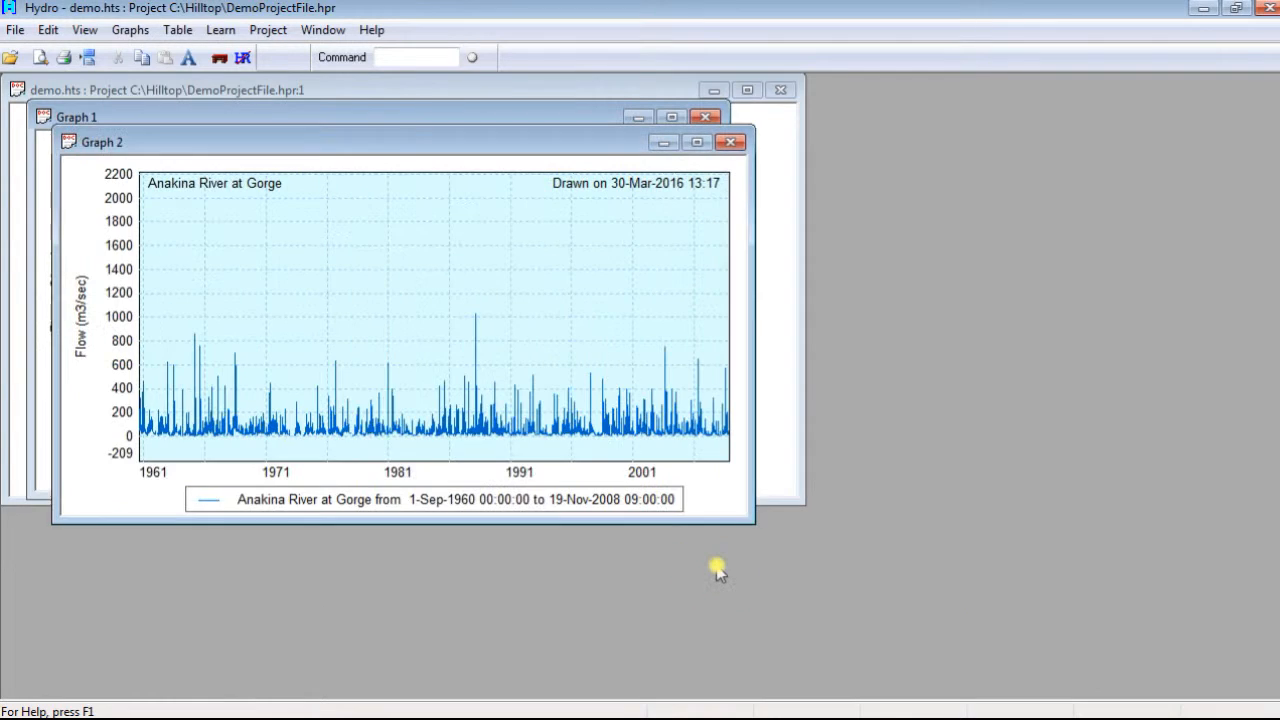
# Step: Start a Graph over Time for the Flow measurement at Anakina River at State Highway Bridge, covering all data
pyautogui.click(130, 30)
pyautogui.click(148, 54)
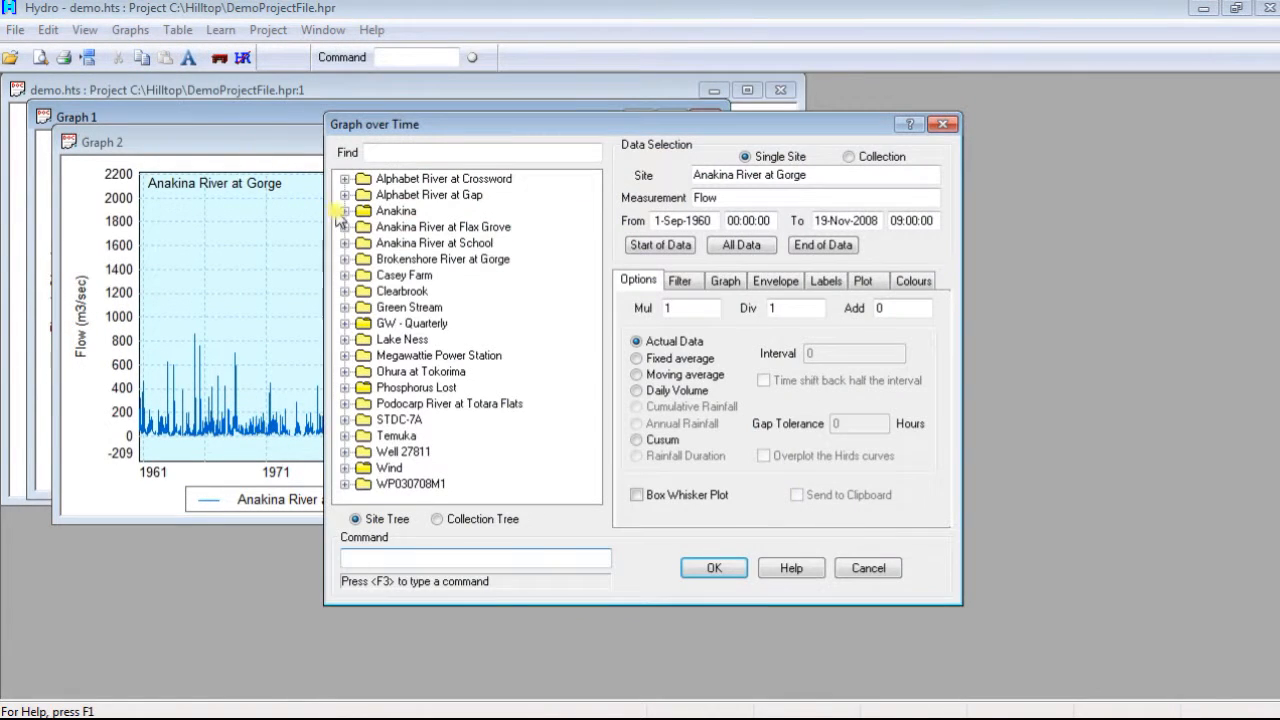
pyautogui.click(344, 211)
pyautogui.click(364, 275)
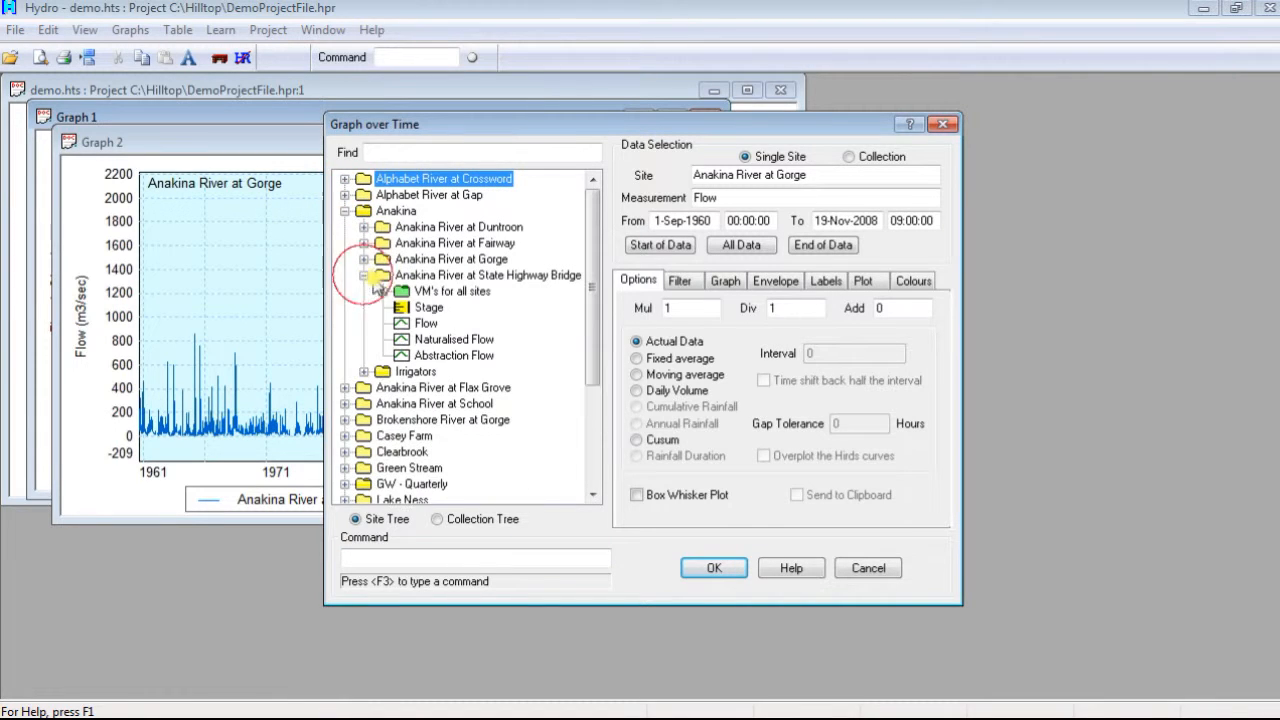
pyautogui.click(426, 323)
pyautogui.click(740, 252)
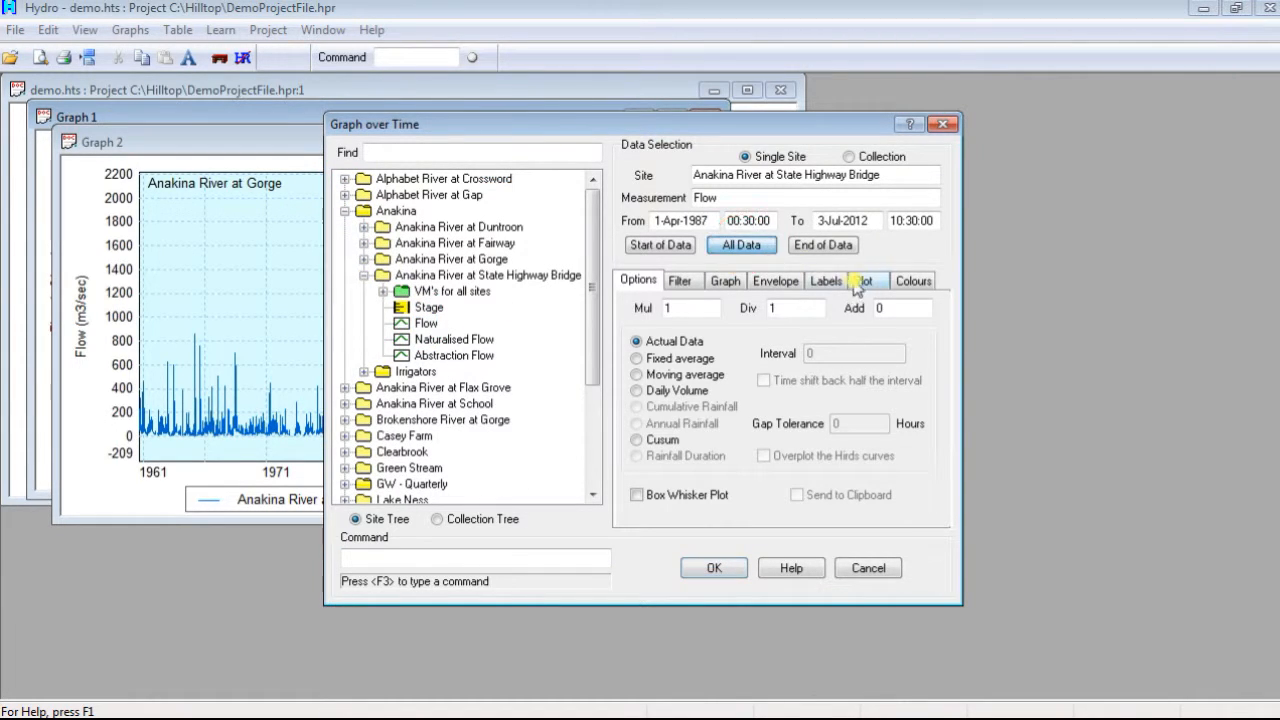
# Step: Overplot the State Highway Bridge flow on the same axis in the Graph 2 window
pyautogui.click(863, 283)
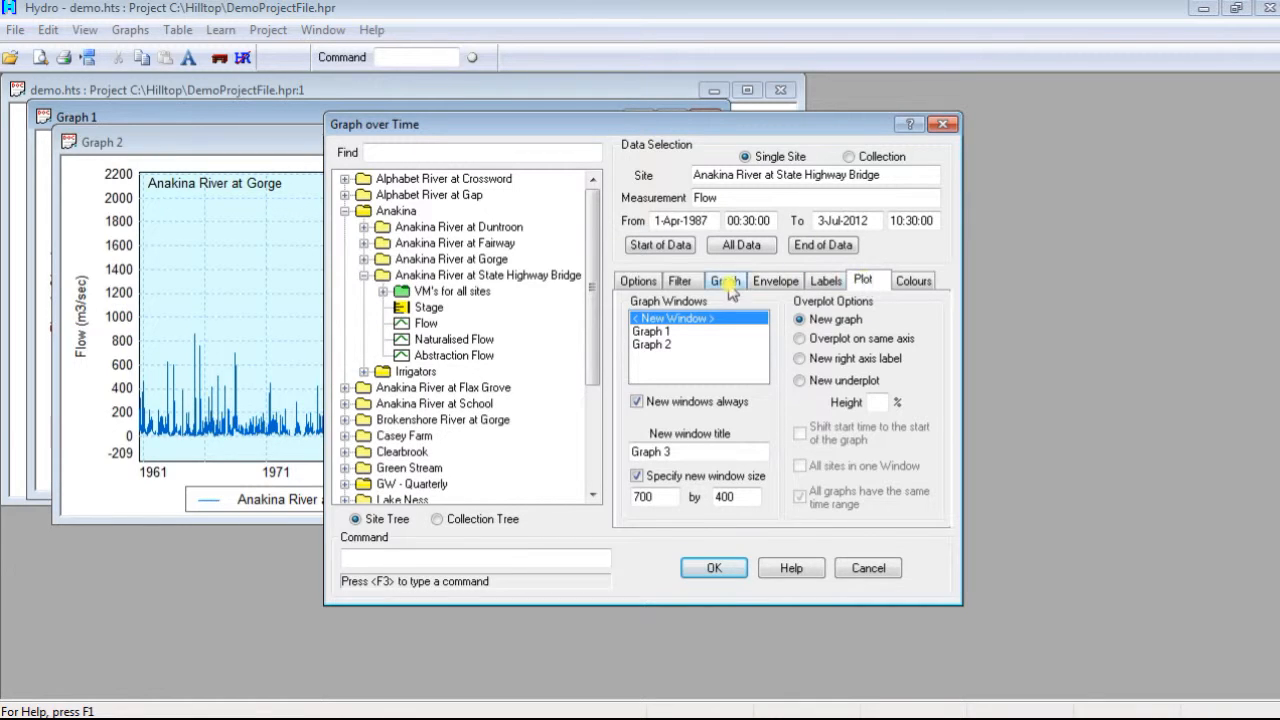
pyautogui.click(660, 333)
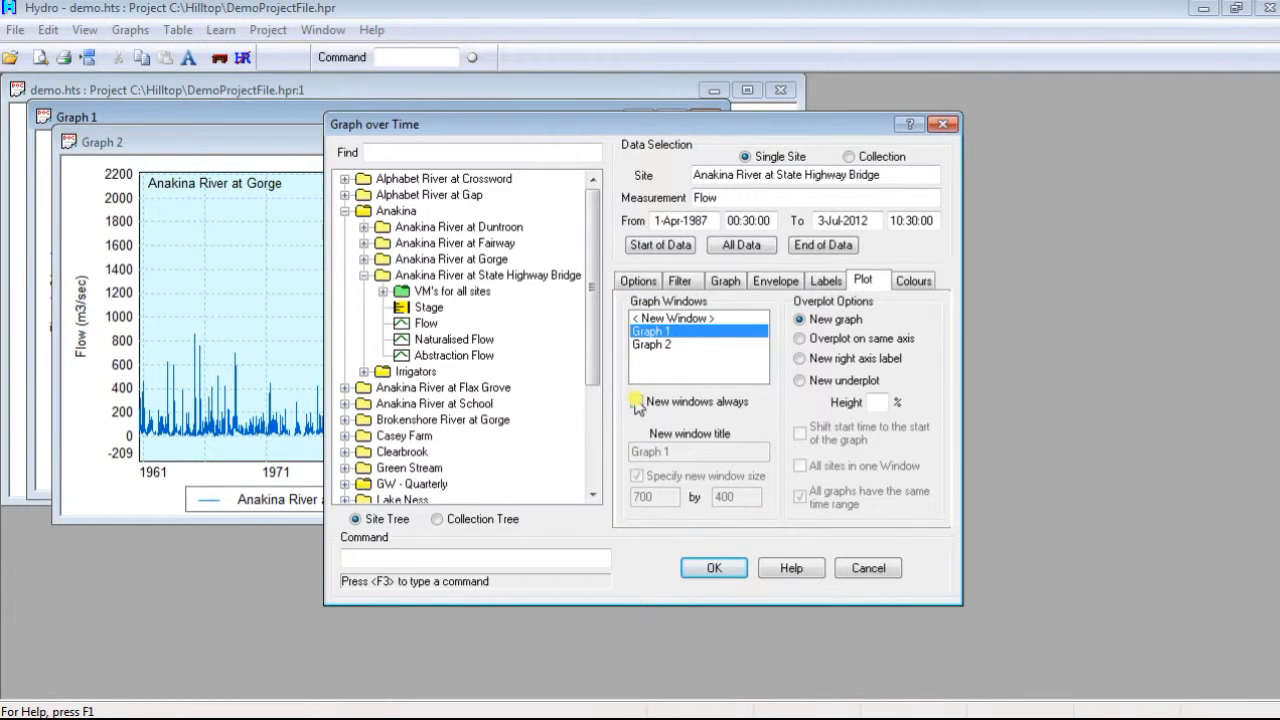
pyautogui.click(800, 340)
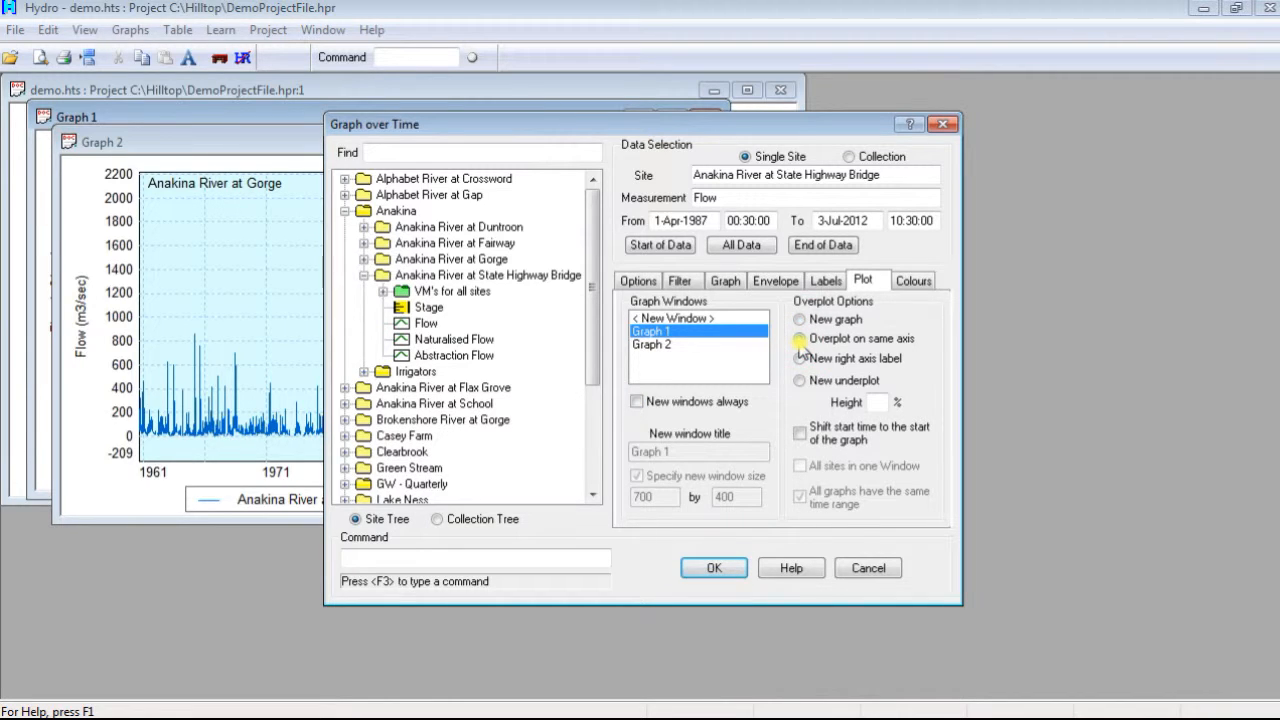
pyautogui.click(674, 346)
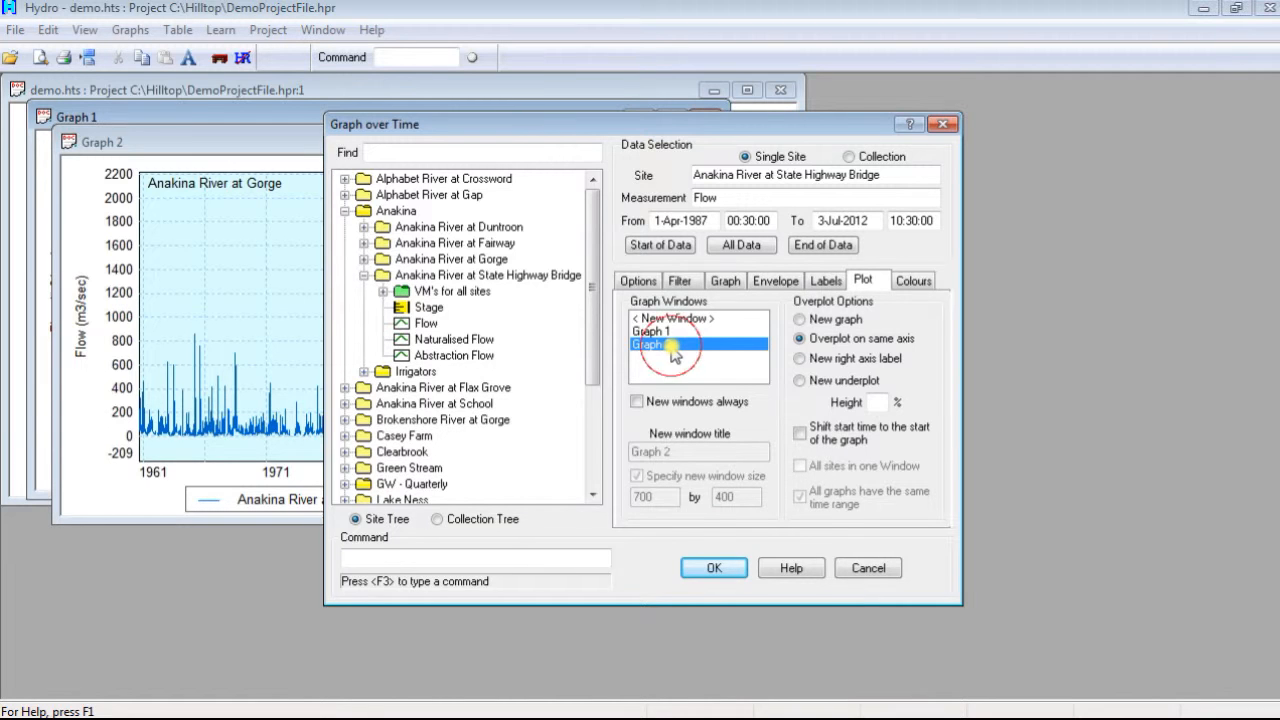
pyautogui.click(714, 567)
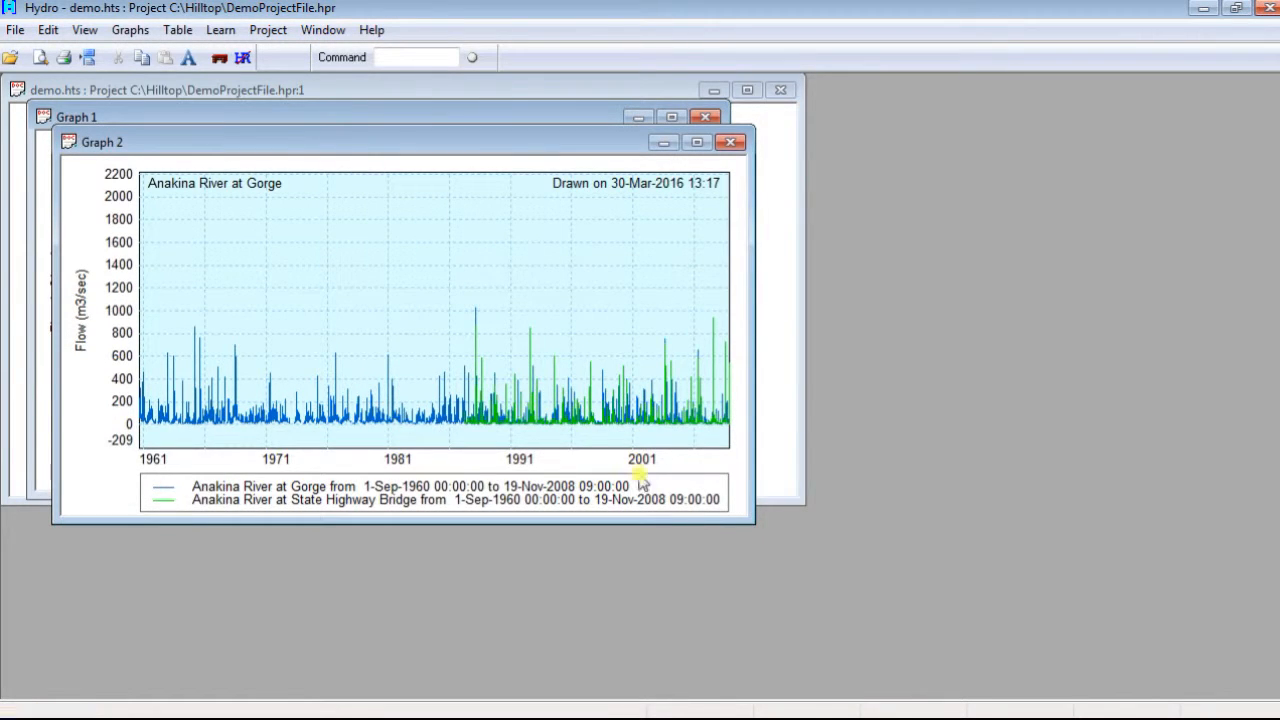
# Step: Start a Graph over Time for the Flow collection, covering all data
pyautogui.click(130, 30)
pyautogui.click(145, 58)
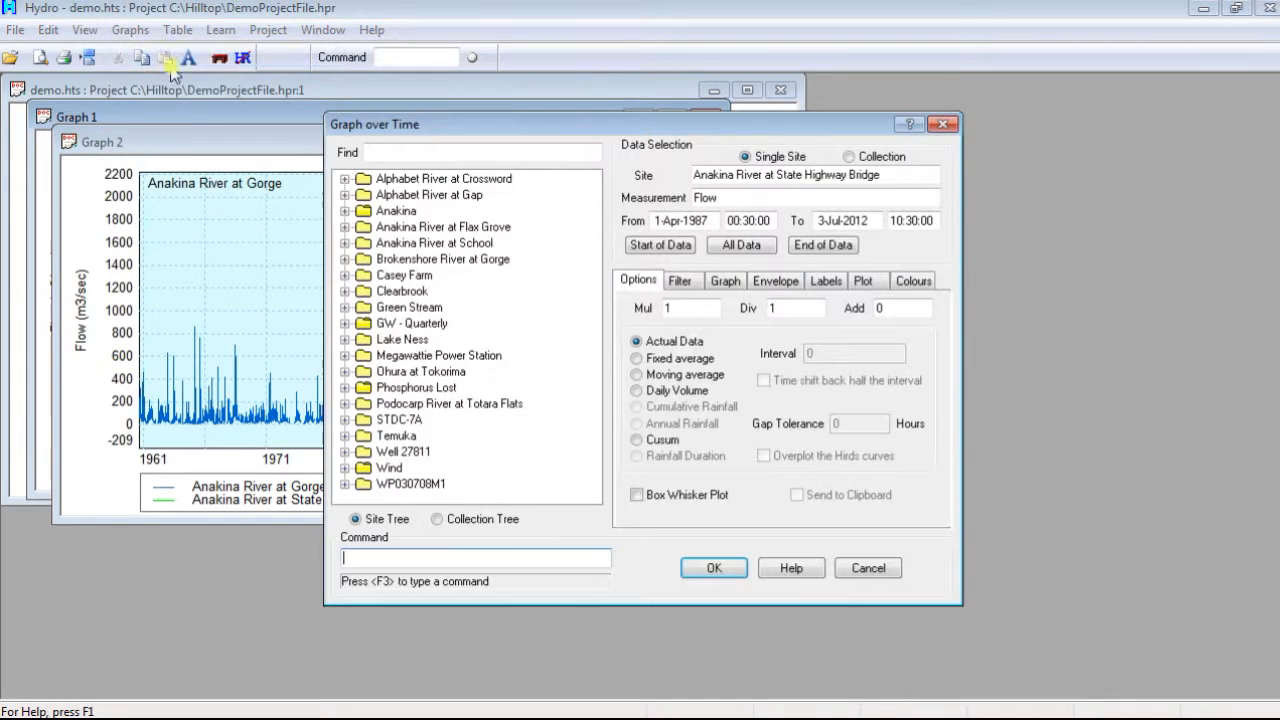
pyautogui.click(848, 157)
pyautogui.click(366, 179)
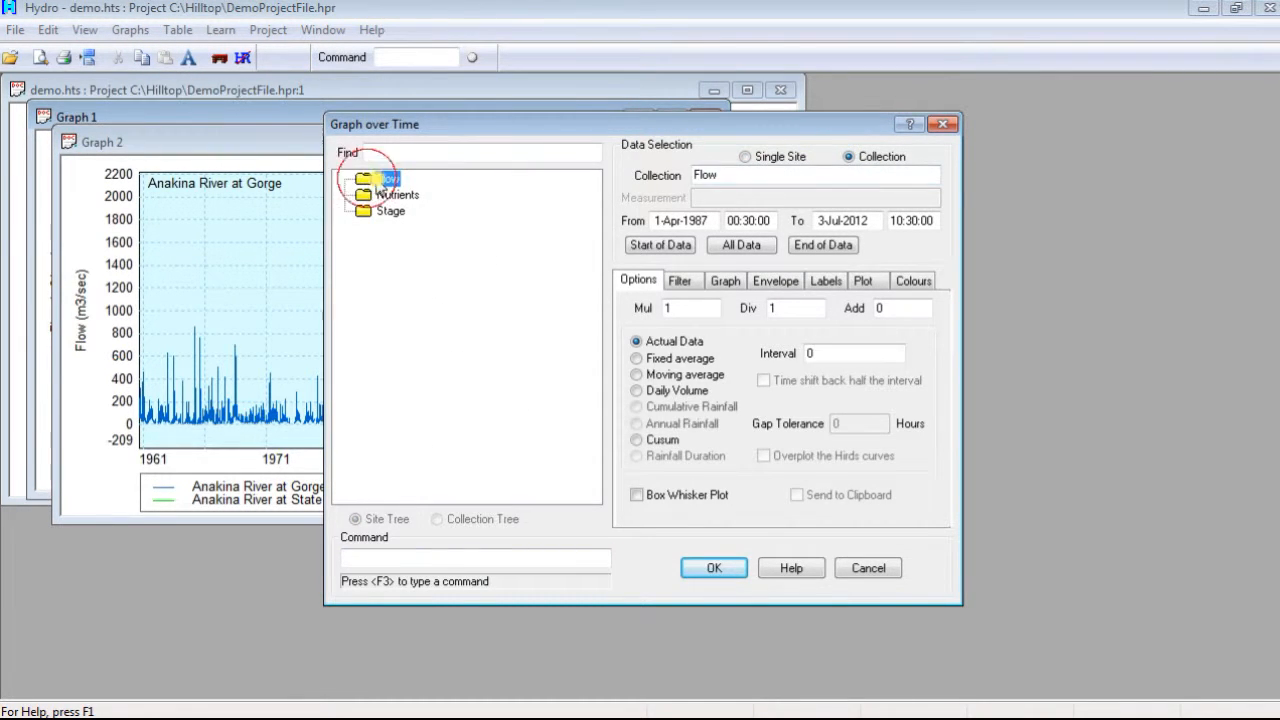
pyautogui.click(740, 245)
# Step: Enable All sites in one Window for the Flow collection and draw the graph
pyautogui.click(864, 281)
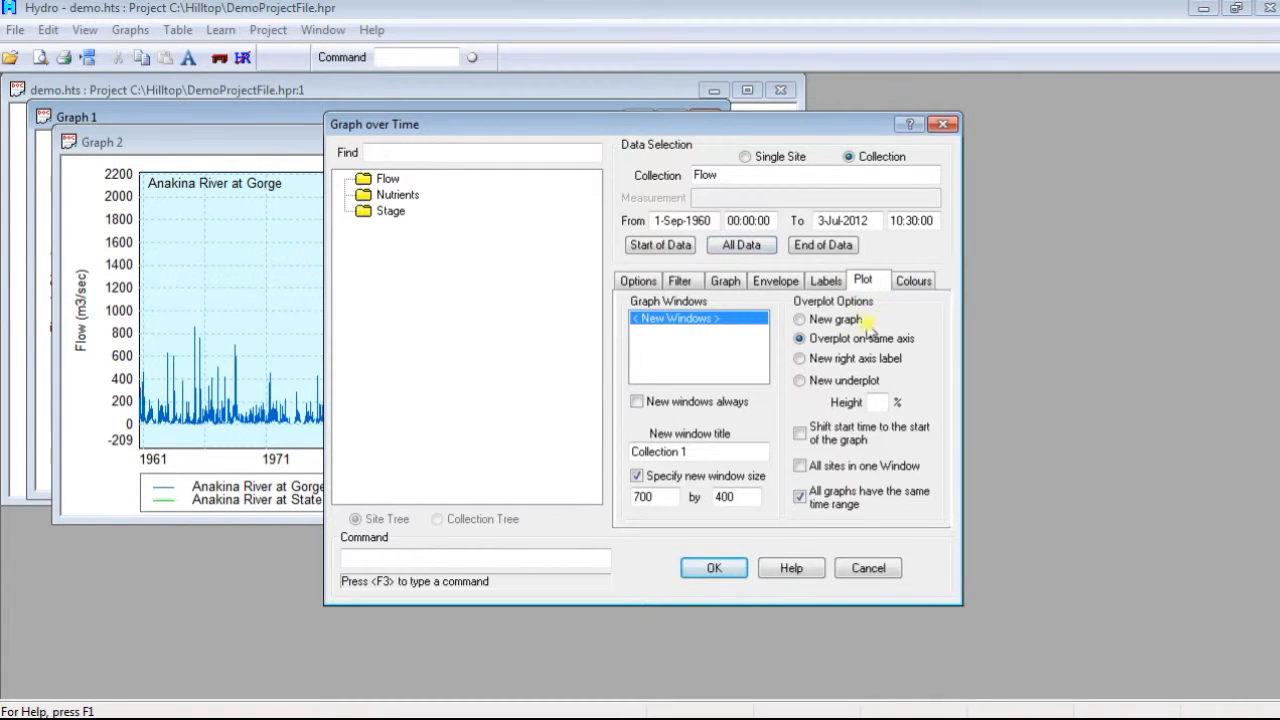
pyautogui.click(803, 467)
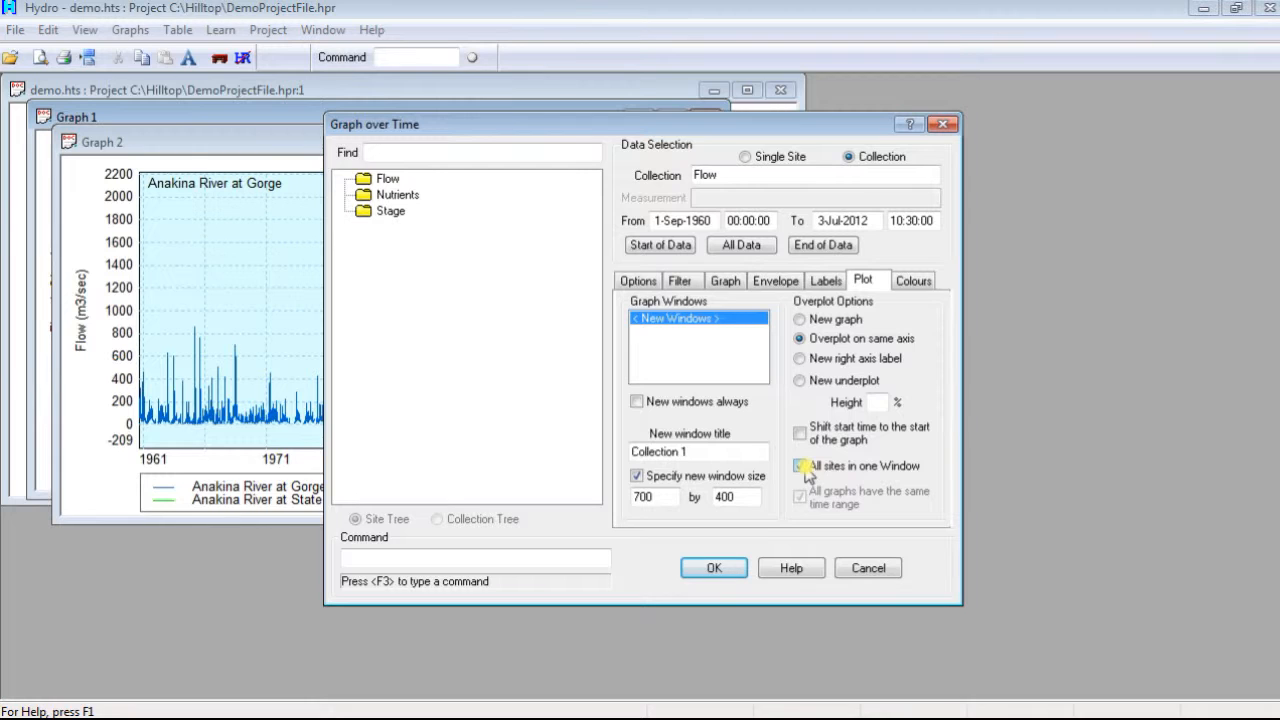
pyautogui.click(728, 569)
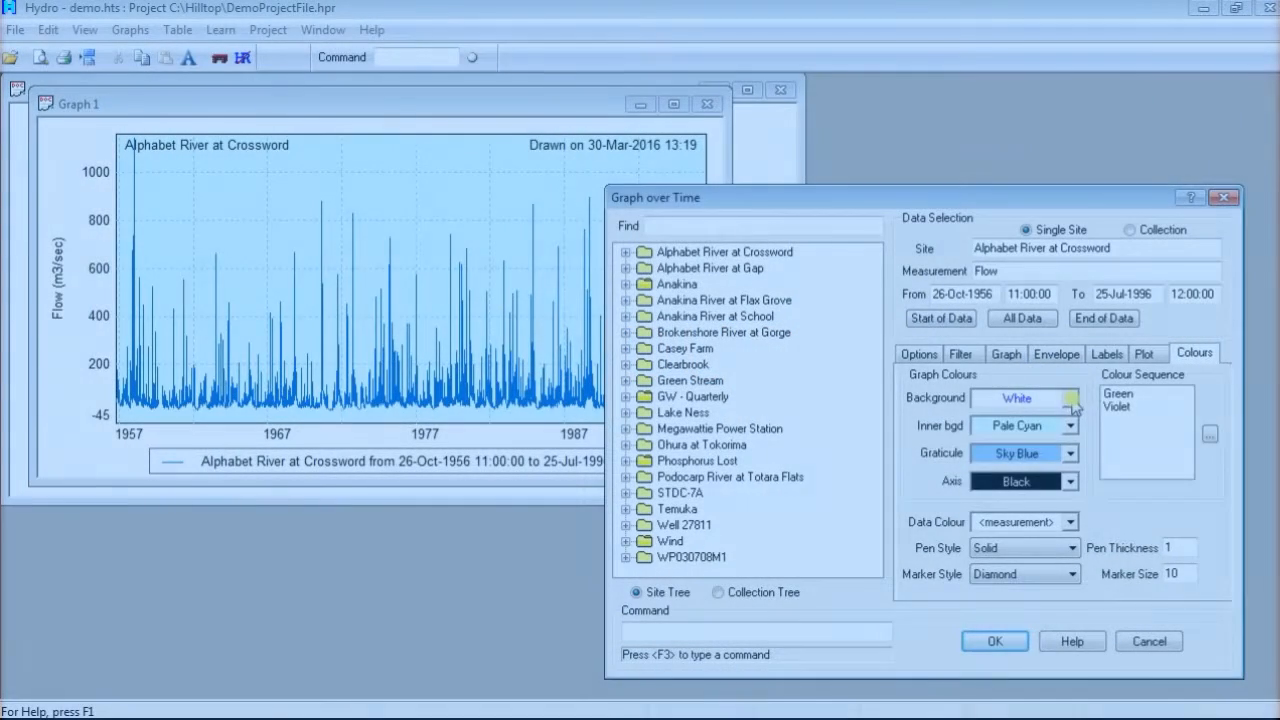
# Step: Examine the available colour choices for the graph background and the data line
pyautogui.click(1071, 398)
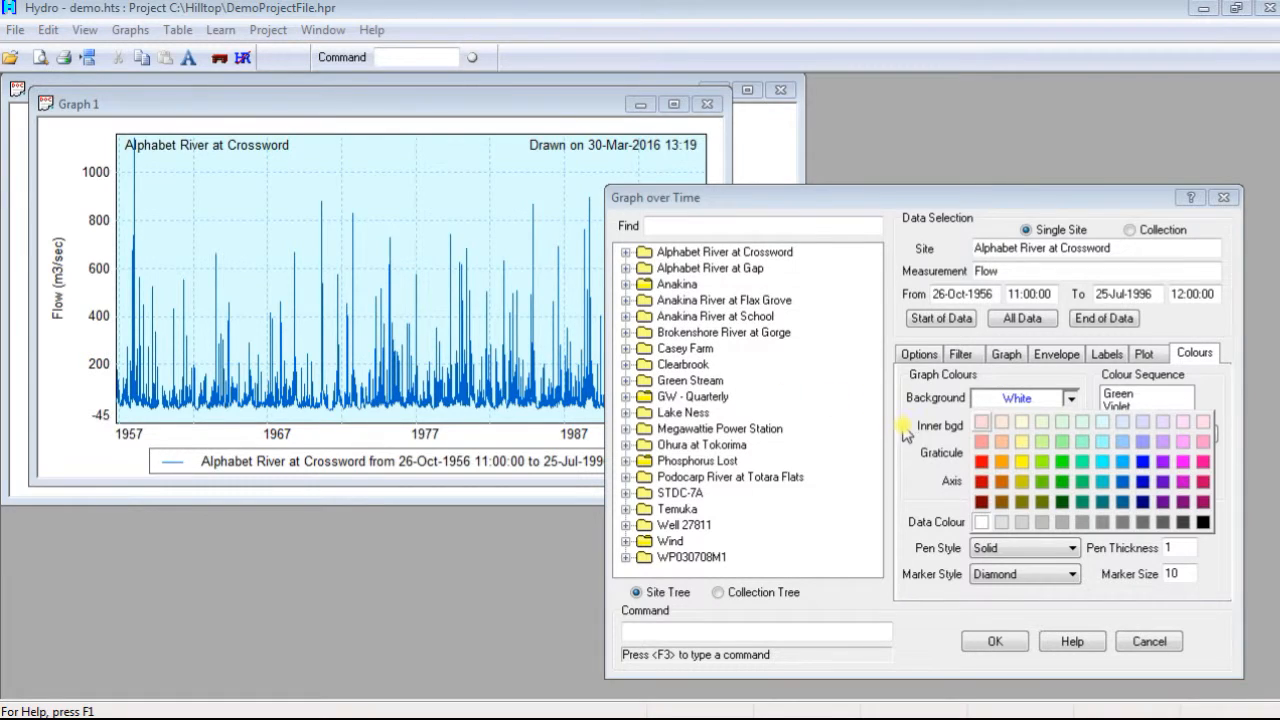
pyautogui.click(938, 430)
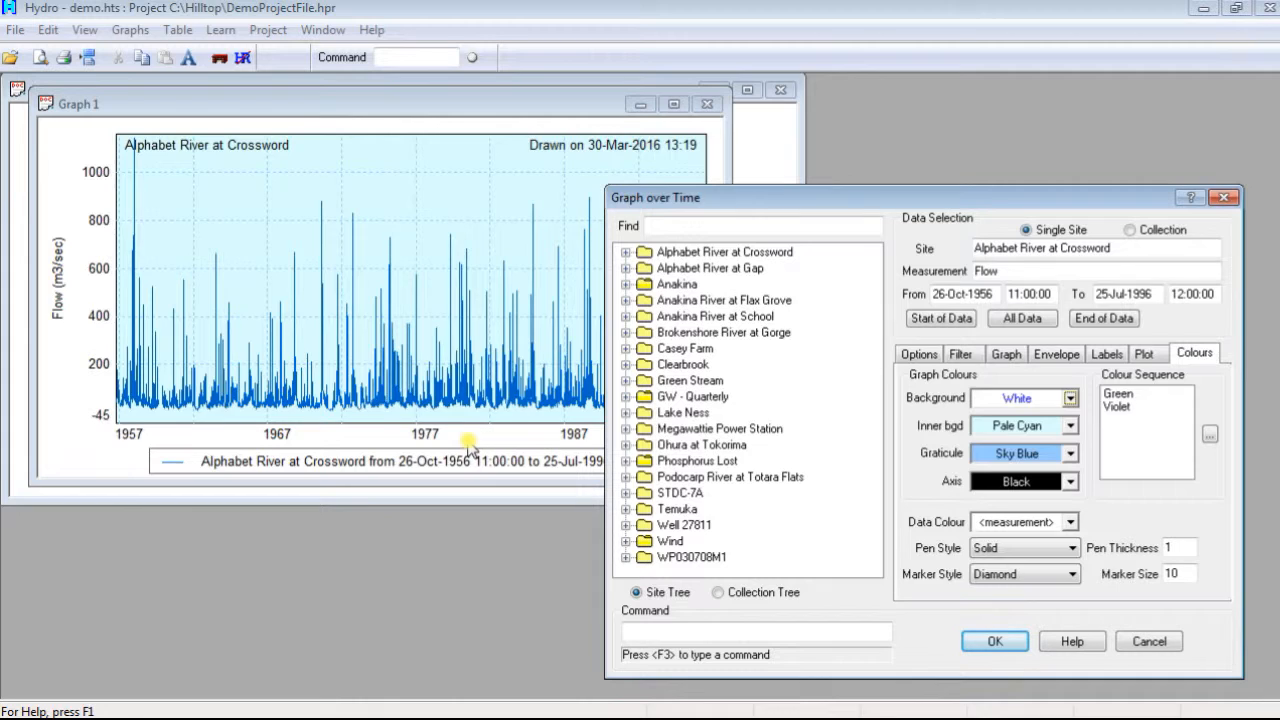
pyautogui.click(1071, 524)
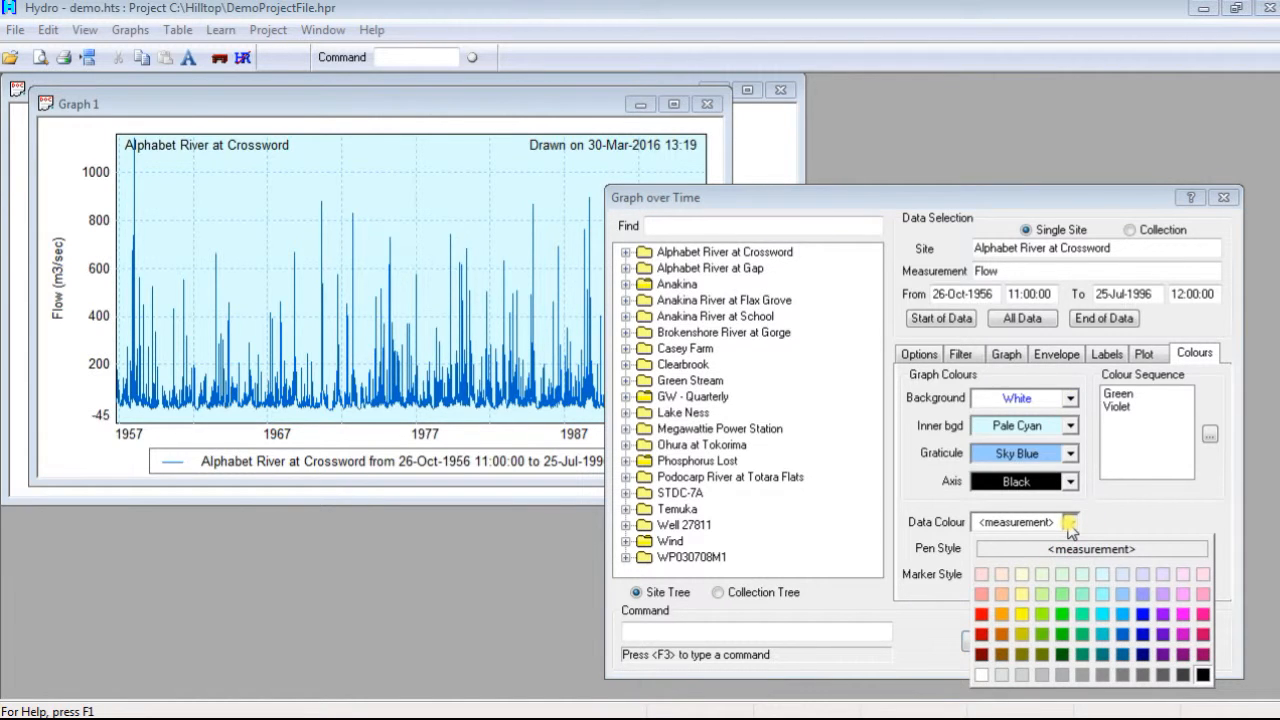
pyautogui.click(1072, 549)
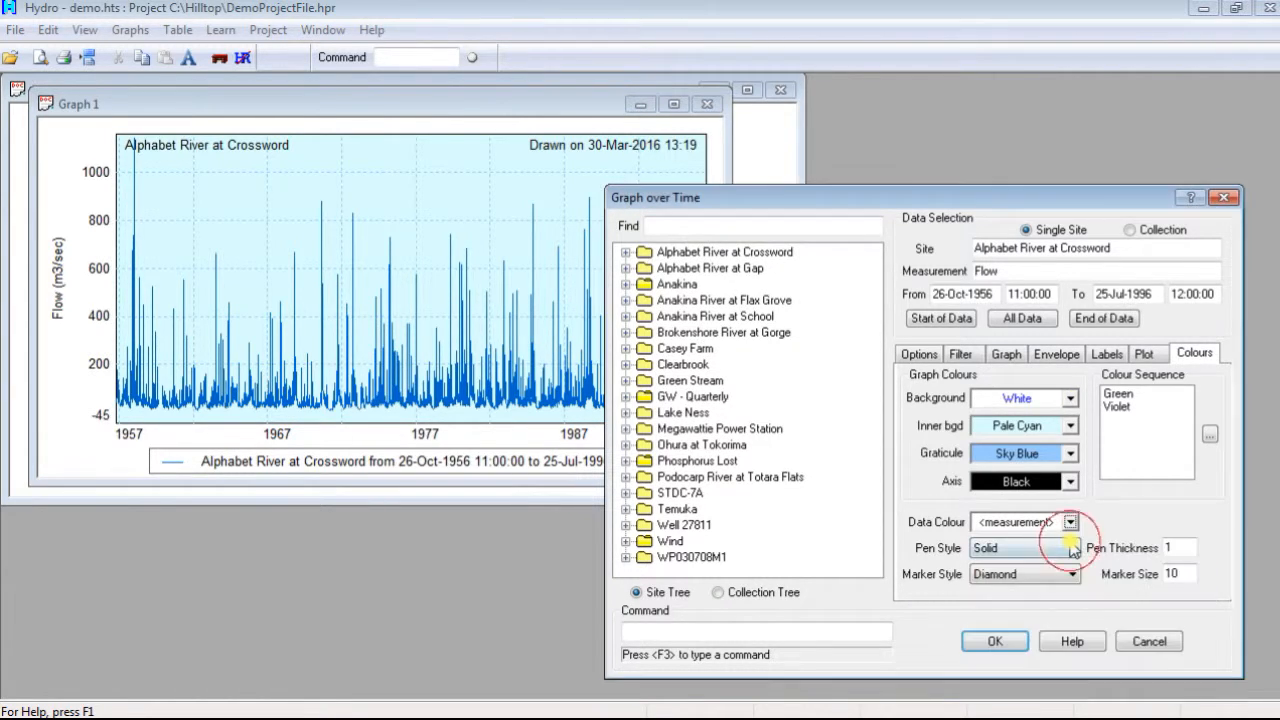
# Step: Examine the available pen styles and marker styles for the data line, keeping Solid and Diamond
pyautogui.click(1071, 550)
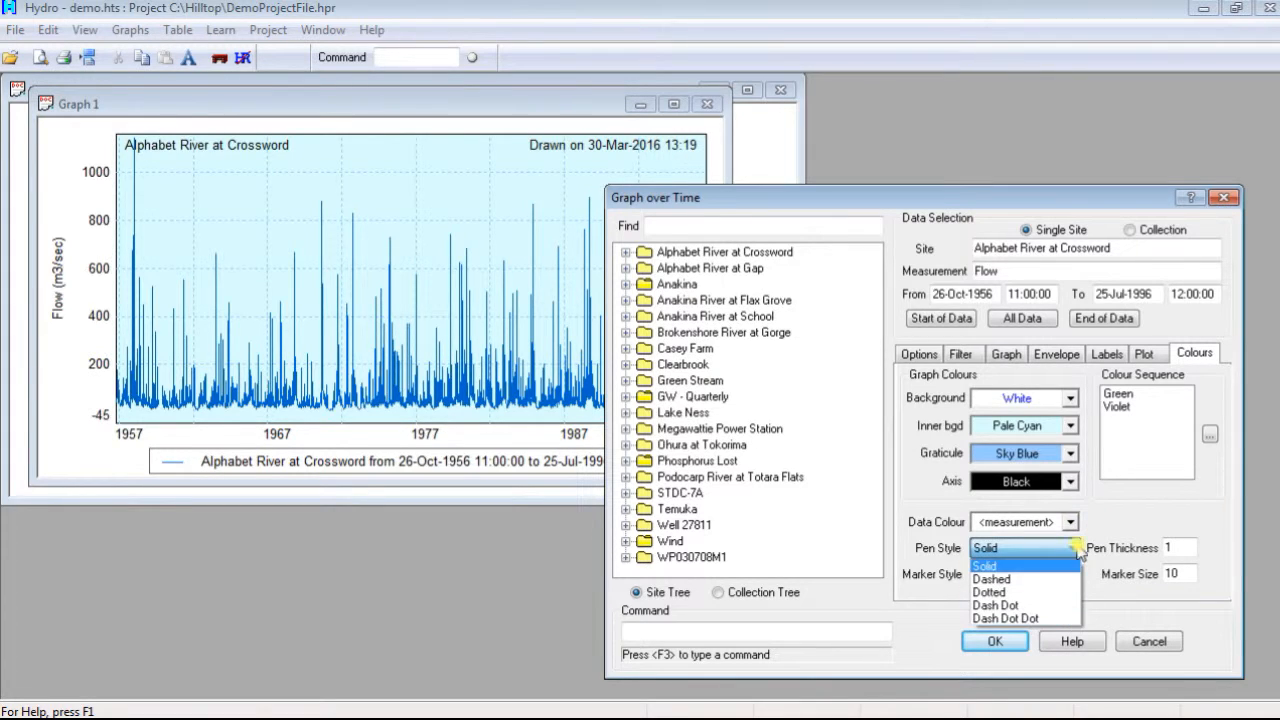
pyautogui.click(1136, 550)
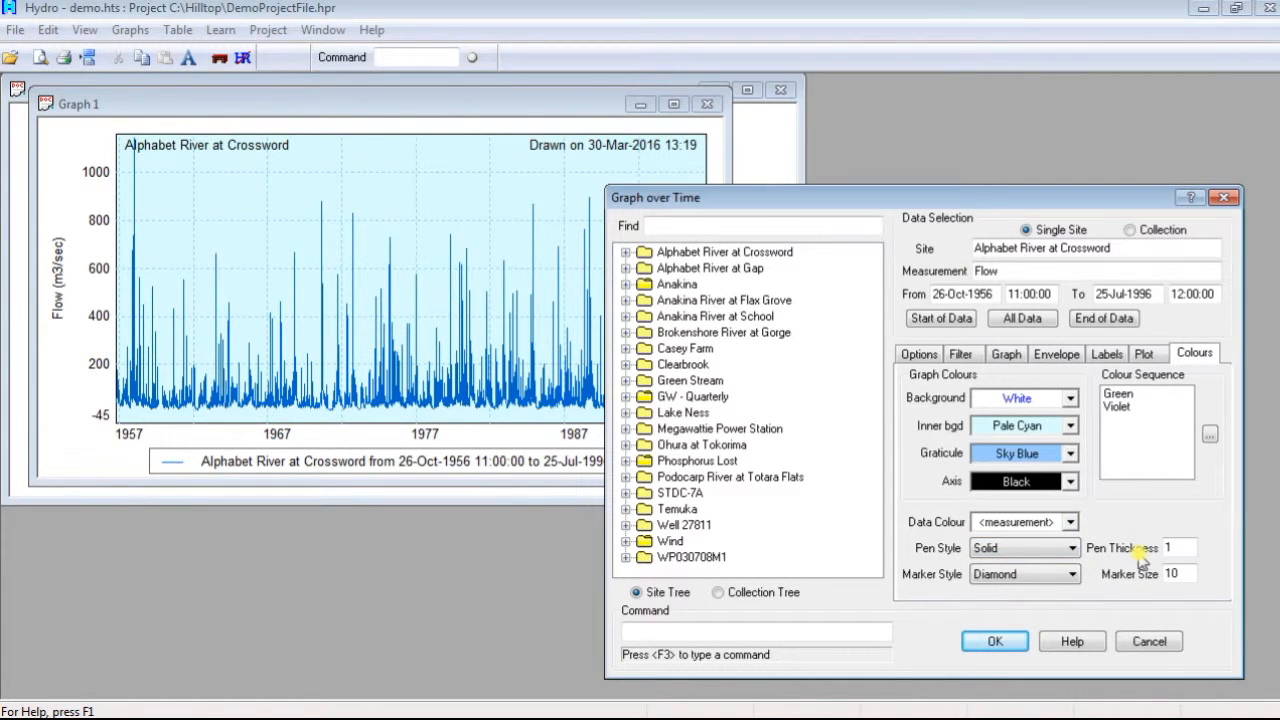
pyautogui.click(1071, 575)
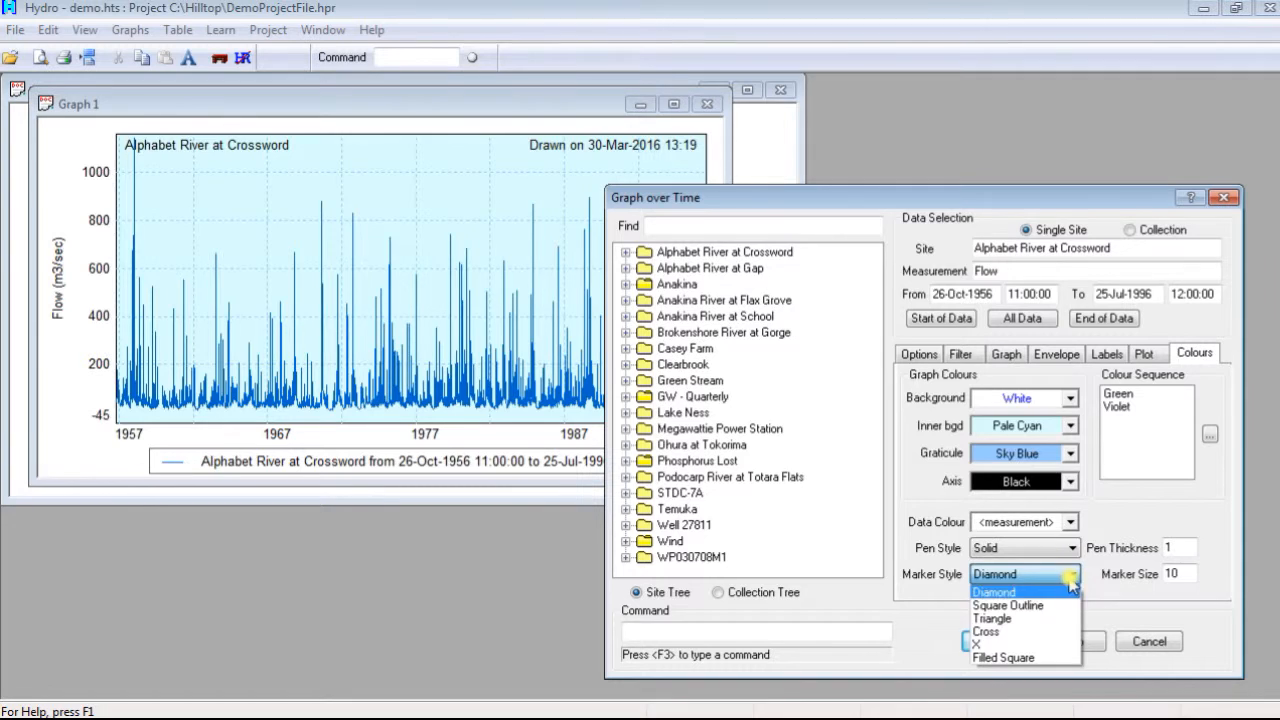
pyautogui.click(1108, 599)
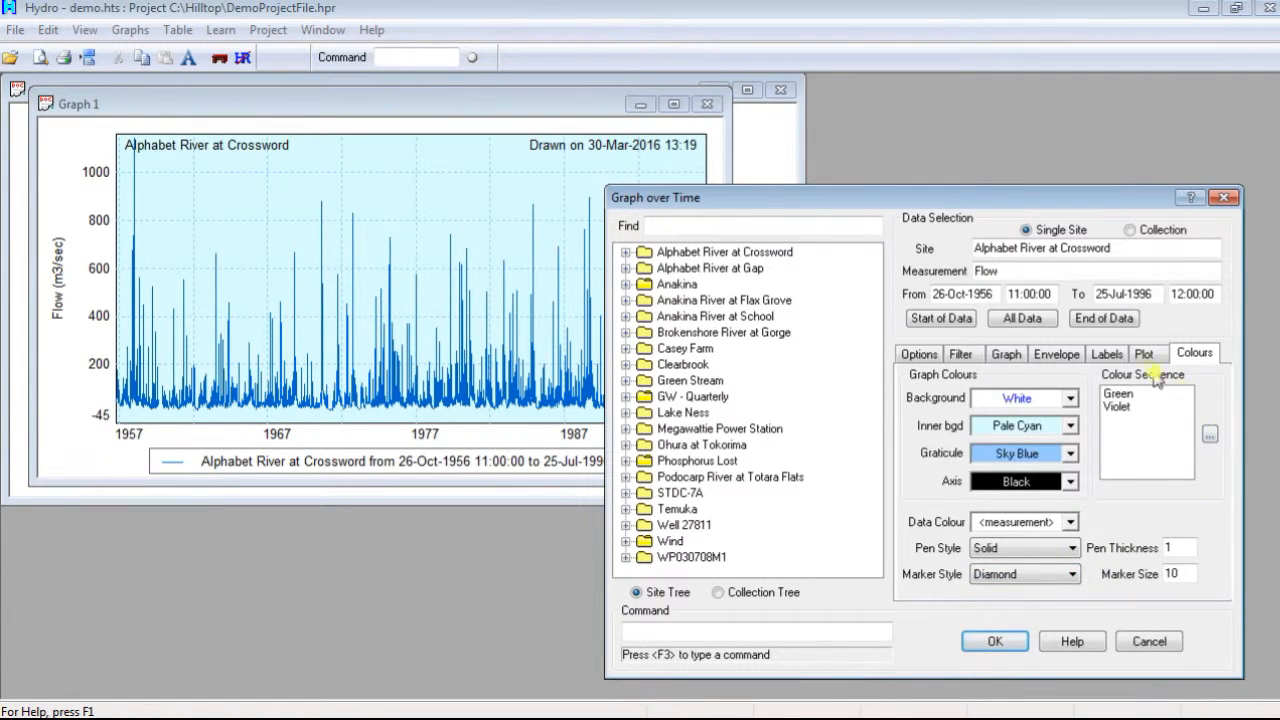
# Step: Add Orange to the end of the graph's colour sequence, and remove it from the sequence again
pyautogui.click(1210, 434)
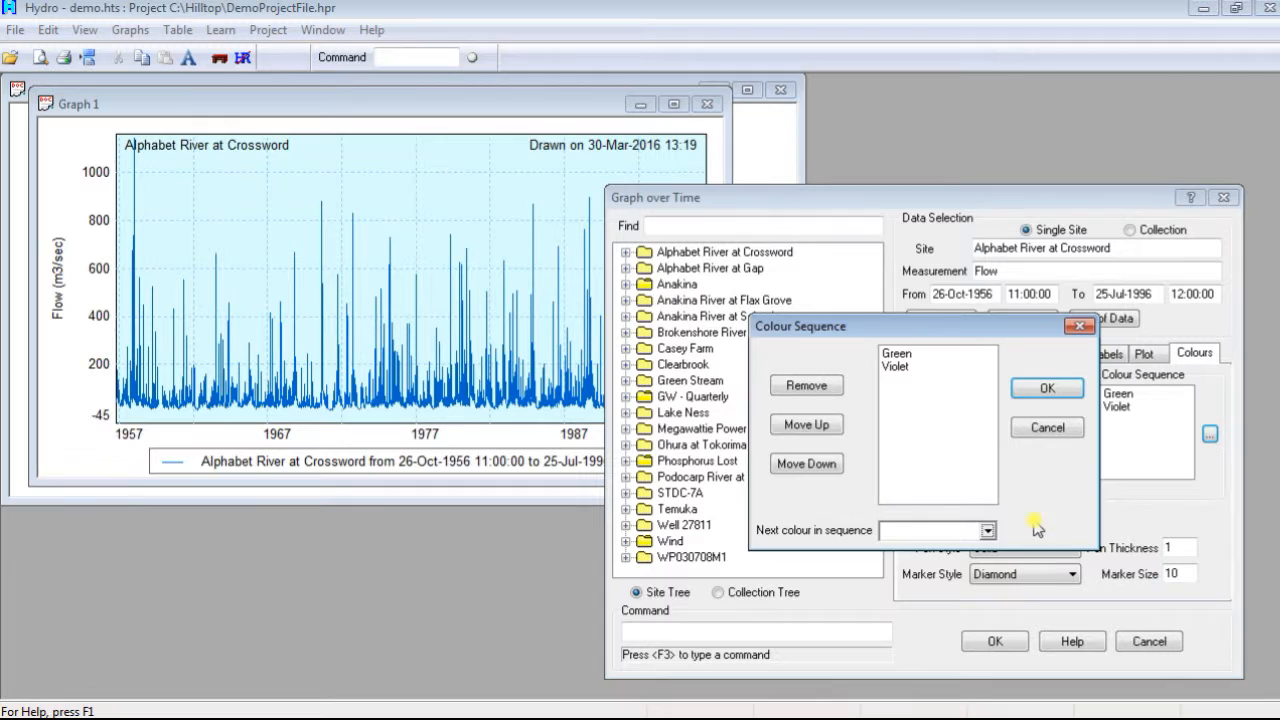
pyautogui.click(988, 530)
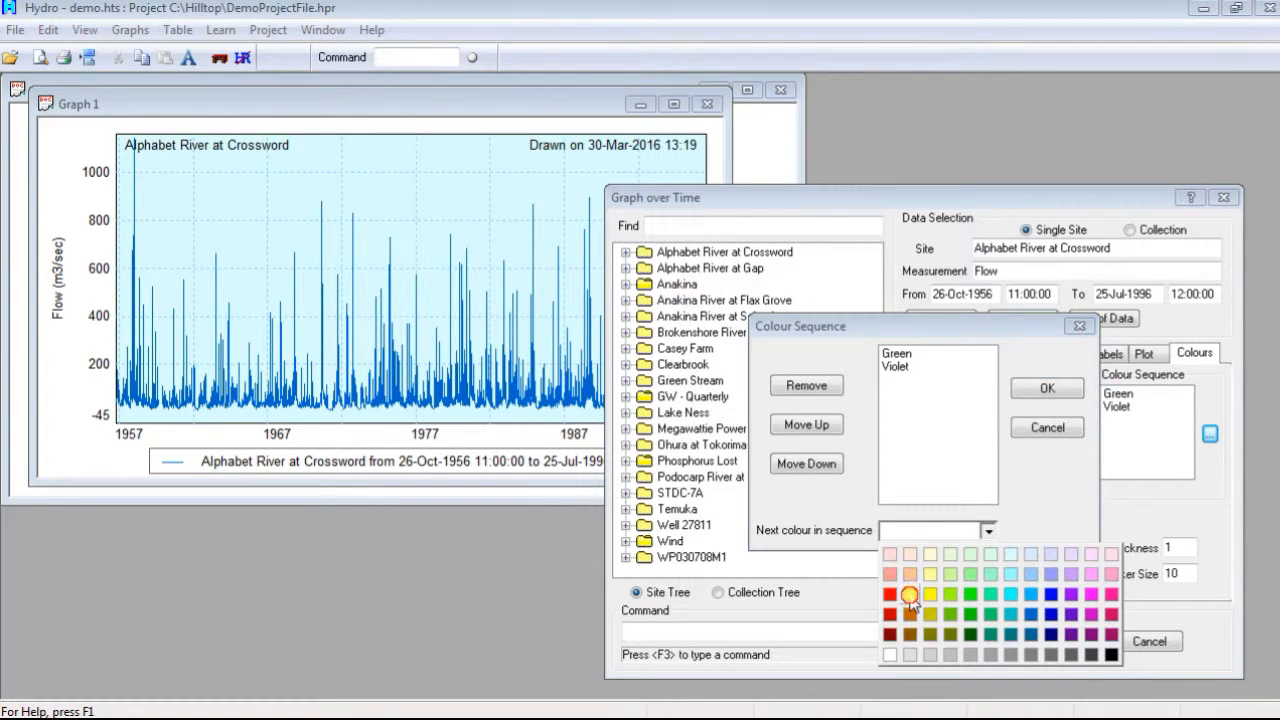
pyautogui.click(911, 600)
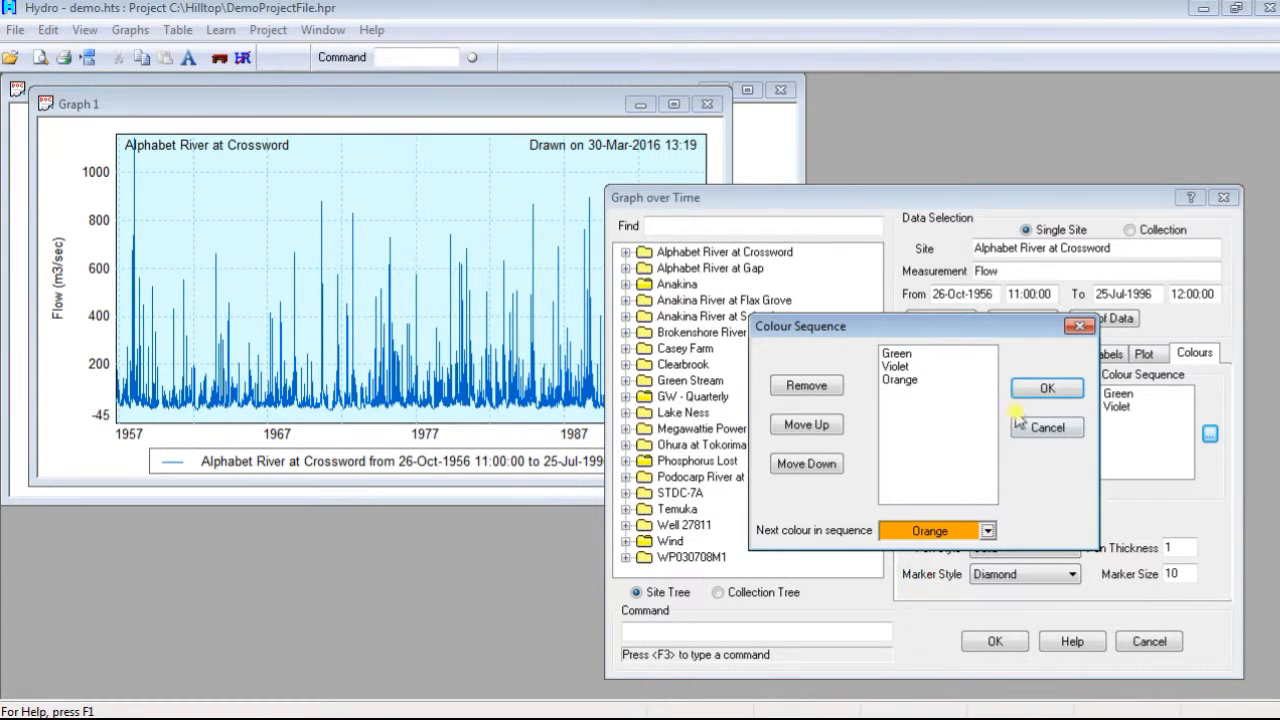
pyautogui.click(895, 380)
pyautogui.click(808, 386)
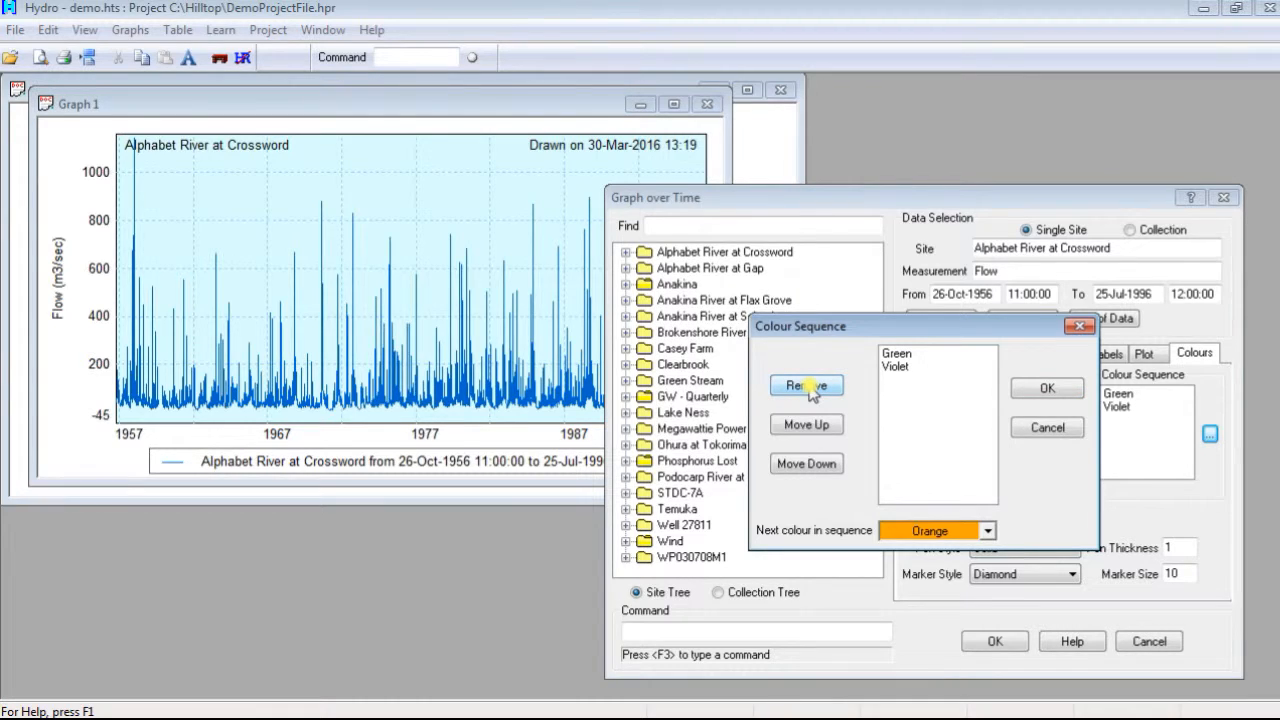
# Step: Move Violet above Green in the colour sequence, and move it back down below Green
pyautogui.click(896, 366)
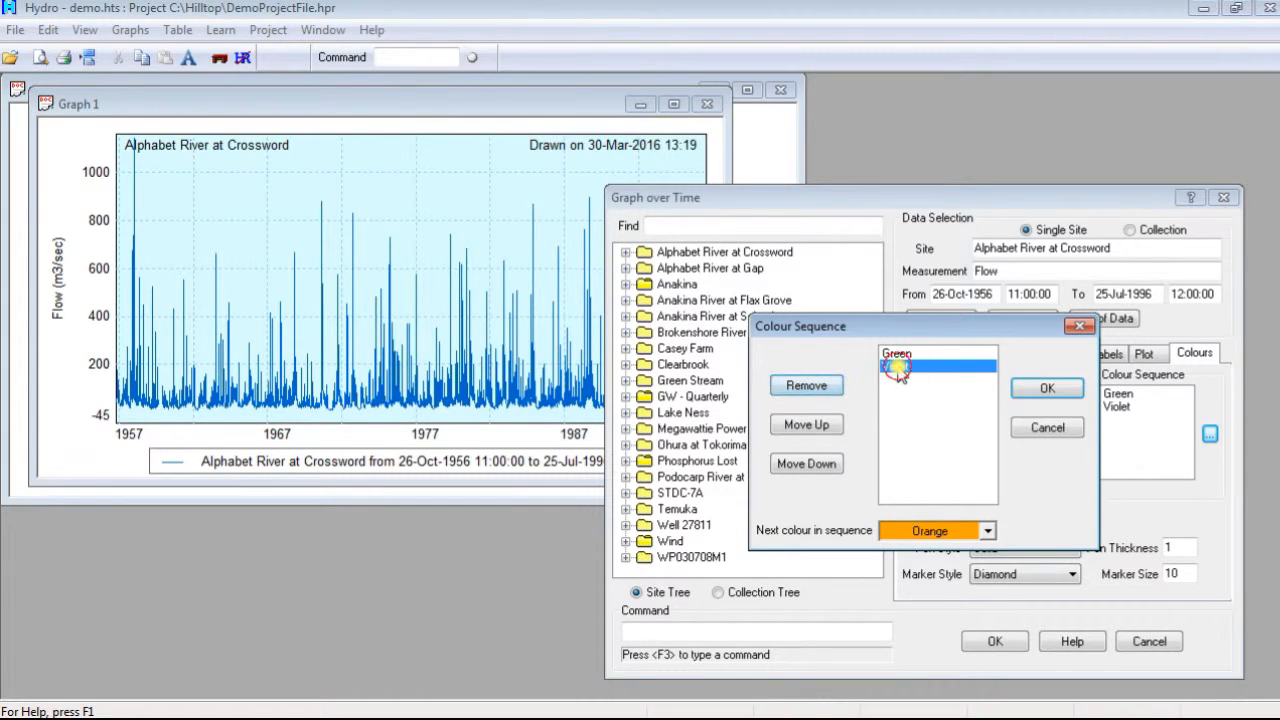
pyautogui.click(836, 426)
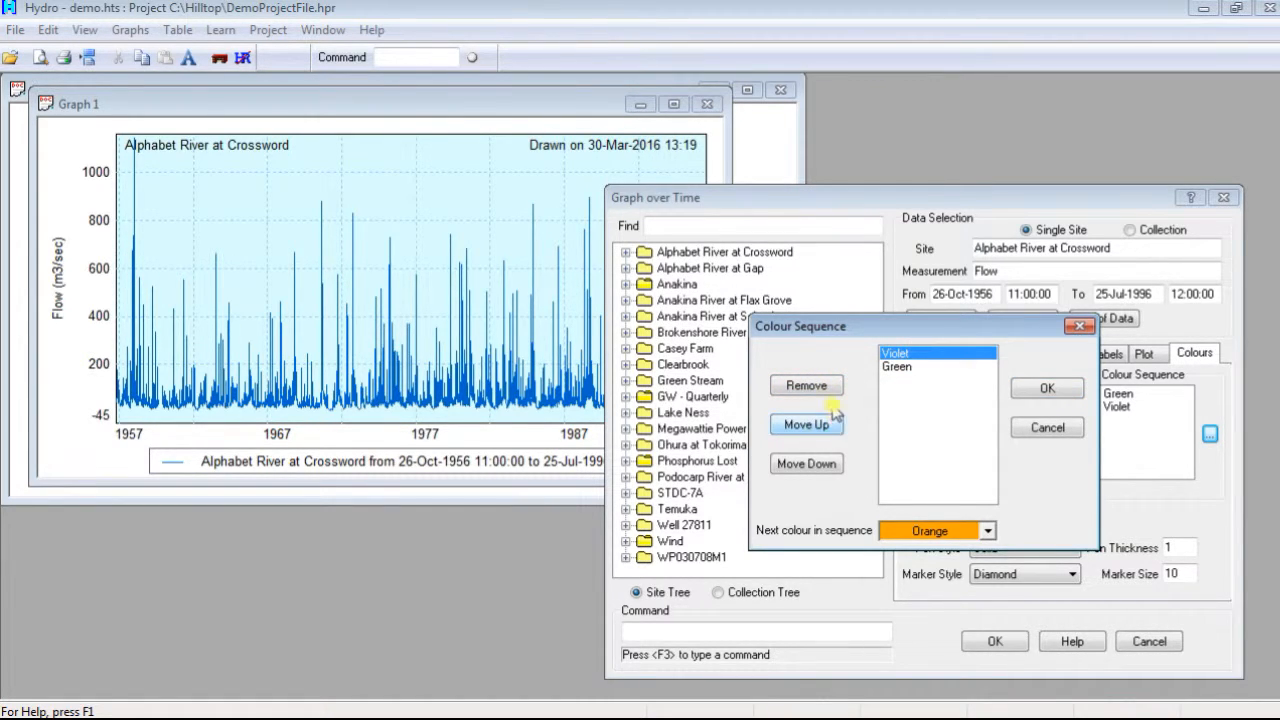
pyautogui.click(816, 466)
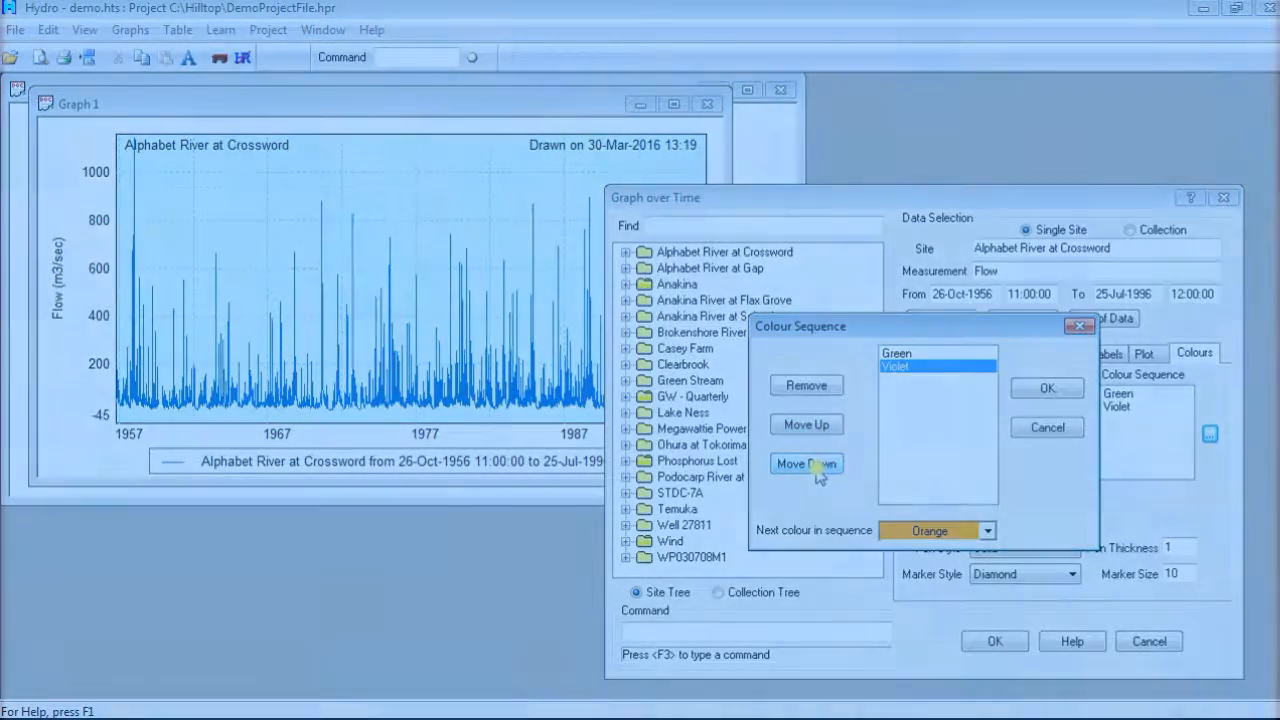